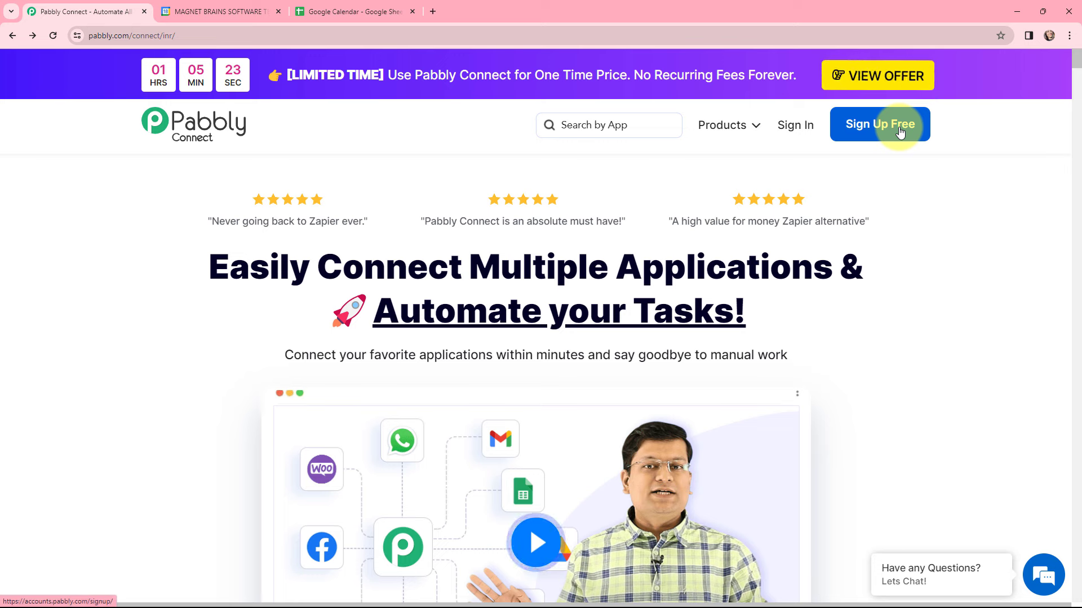
Sign in, access Pabbly Connect and create a workflow named "Add New Google Calendar Events in Google Sheets" in the Google Calendar folder.
click(799, 131)
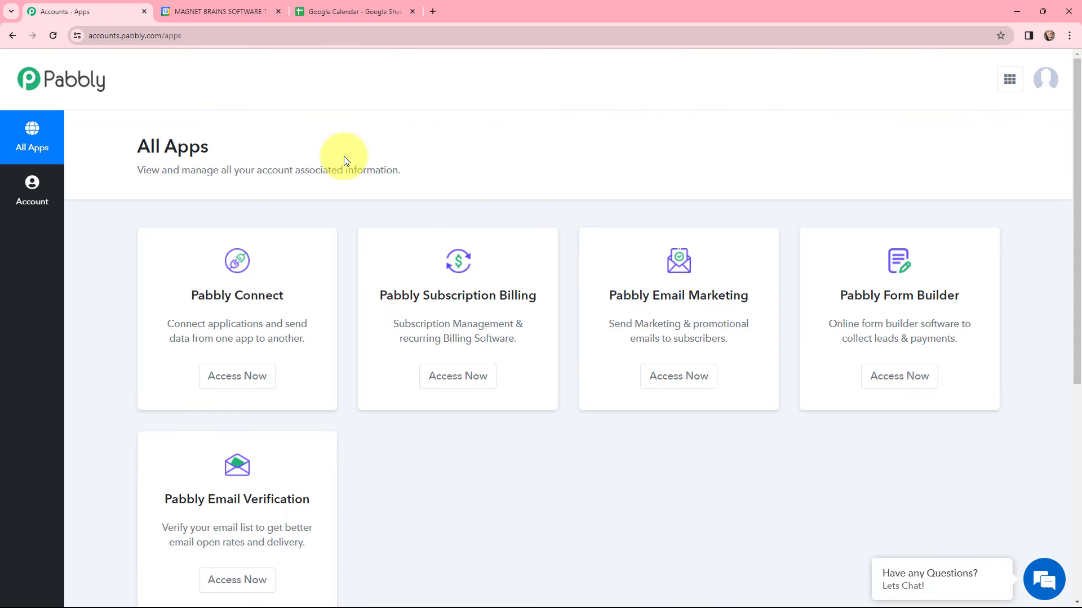
click(236, 377)
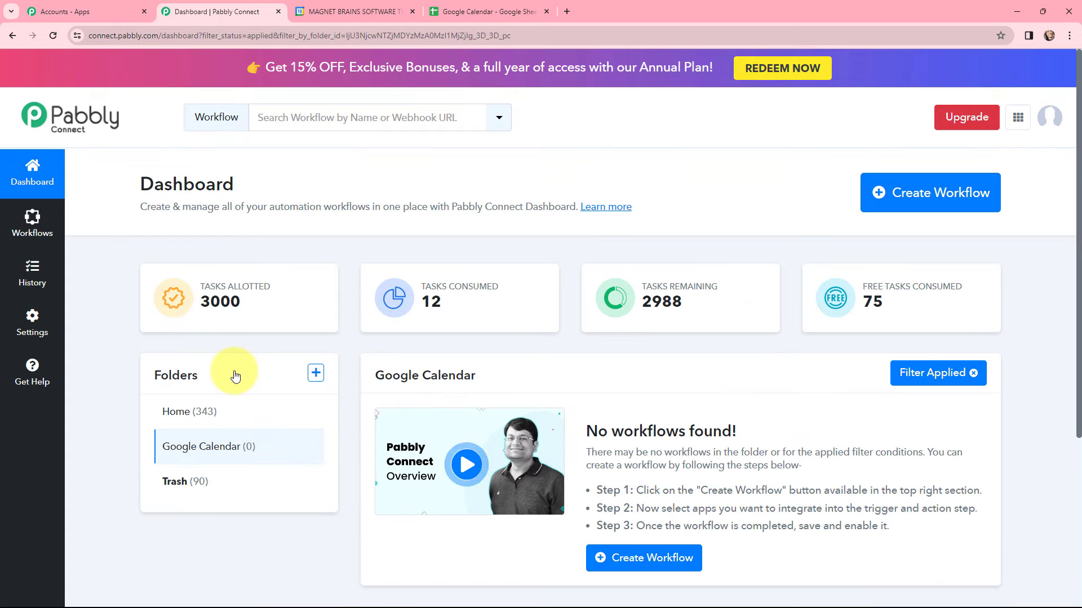
click(893, 191)
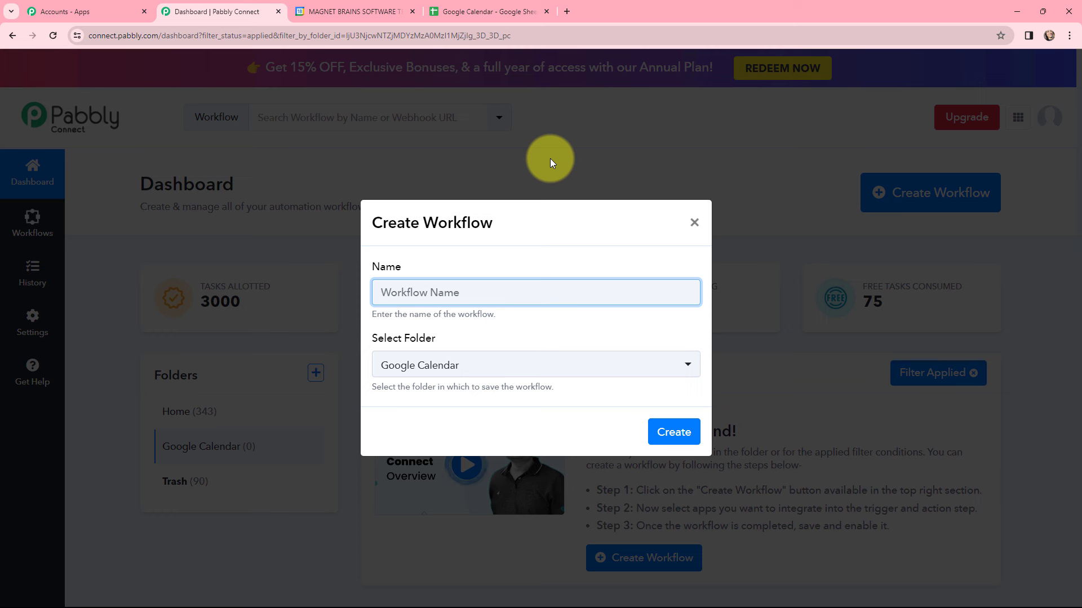
text(Add New Google Calendar Events in Google Sheets)
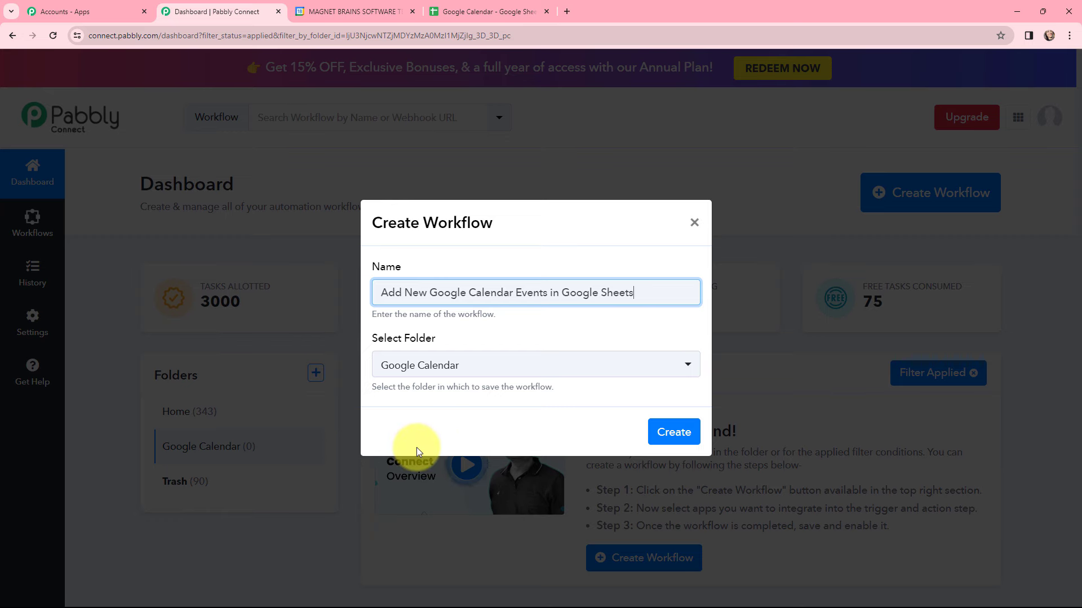
click(676, 430)
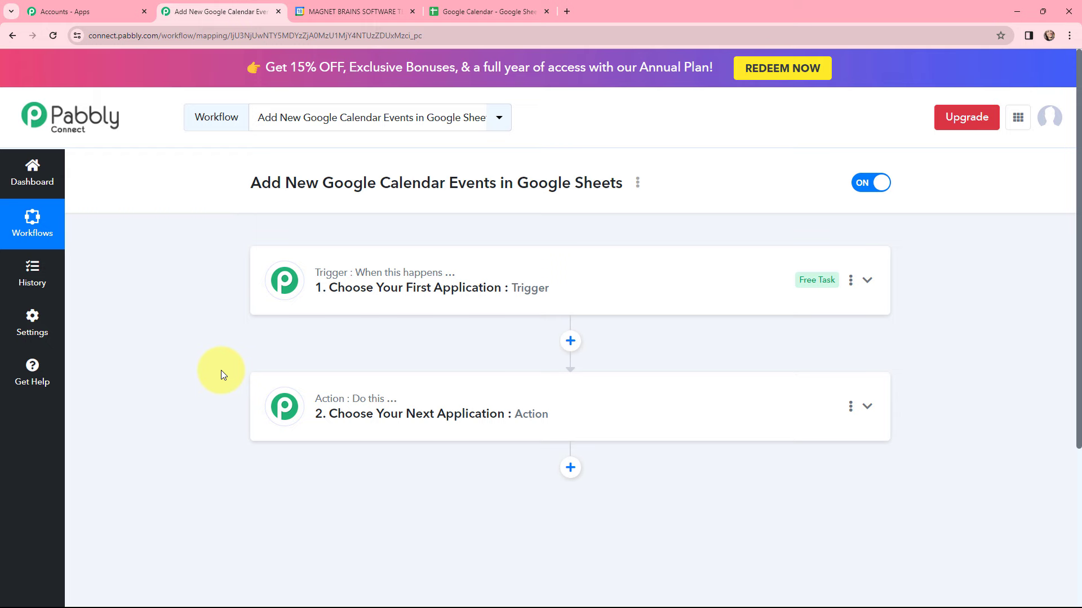
Examine the Friday 6–7pm event in Google Calendar and the event columns in the Google Sheets spreadsheet, and return to the workflow.
click(321, 11)
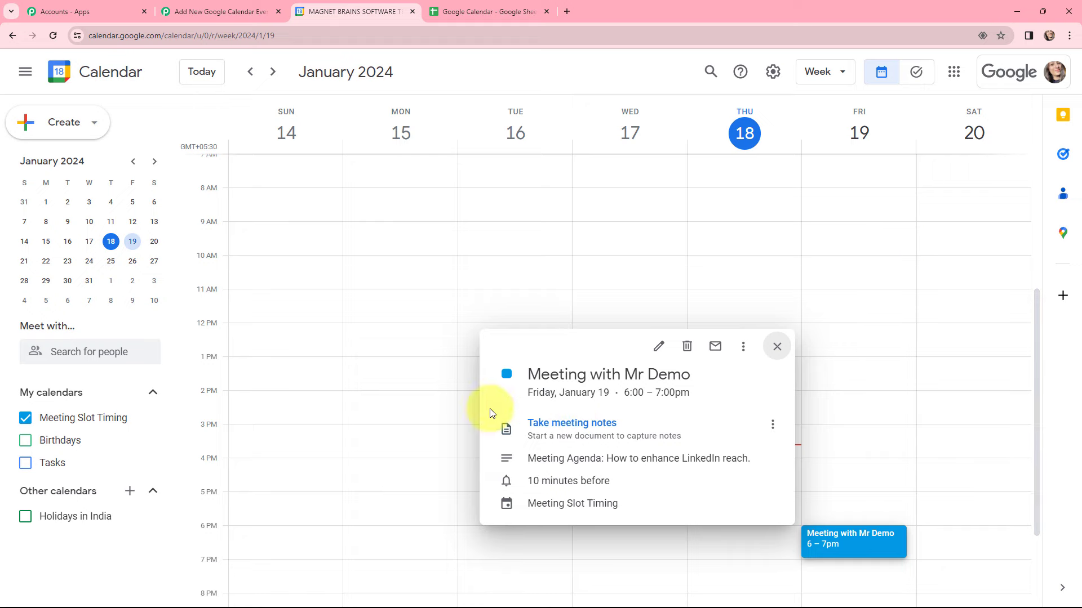
click(447, 11)
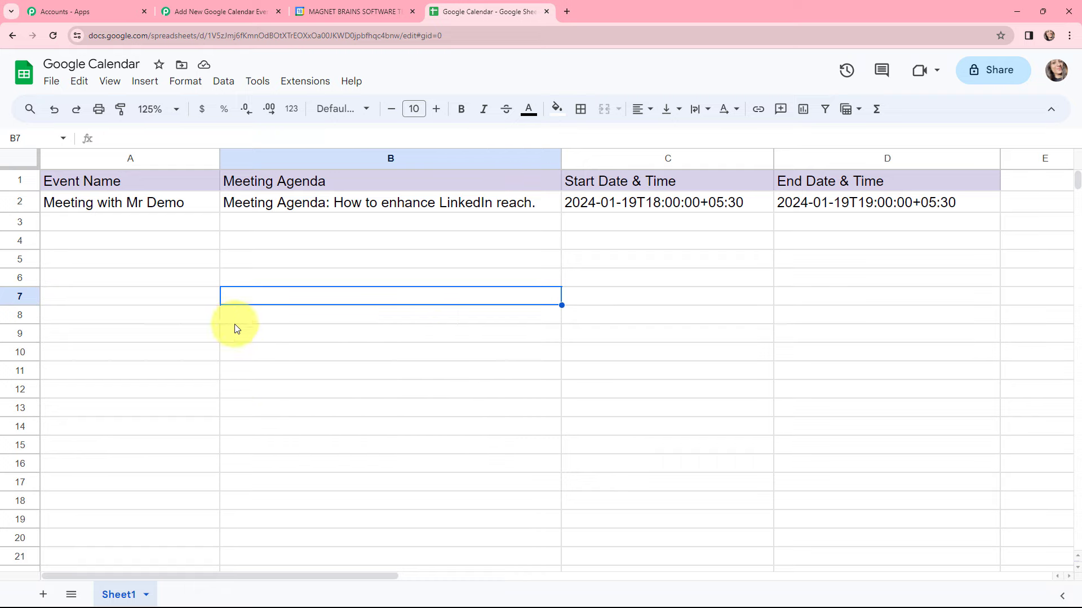
click(215, 11)
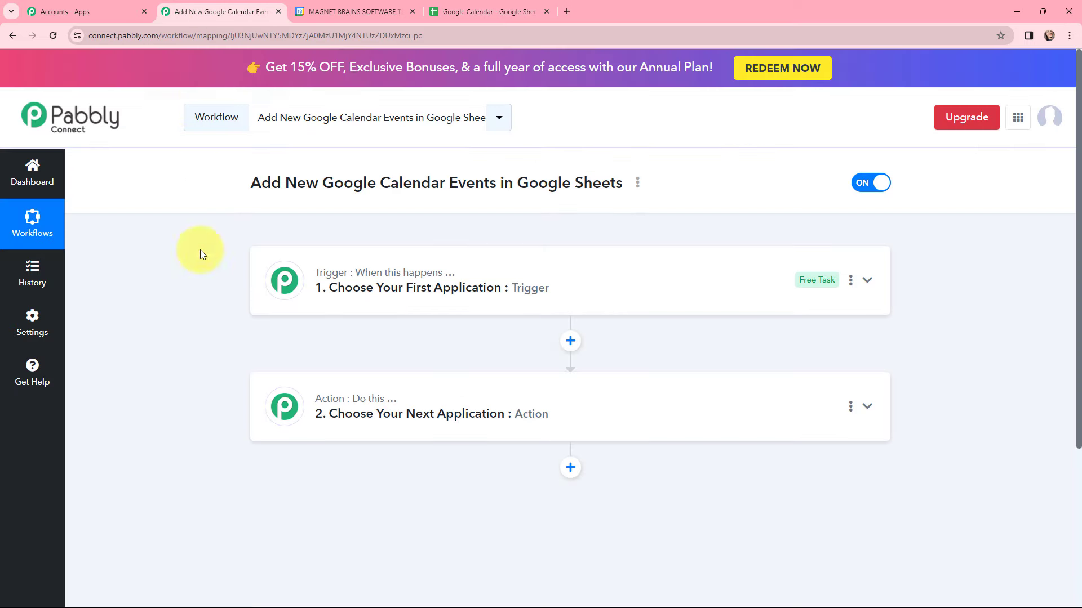
Set the workflow's trigger application to Google Calendar with New Event as the trigger event.
click(350, 270)
click(384, 364)
text(g)
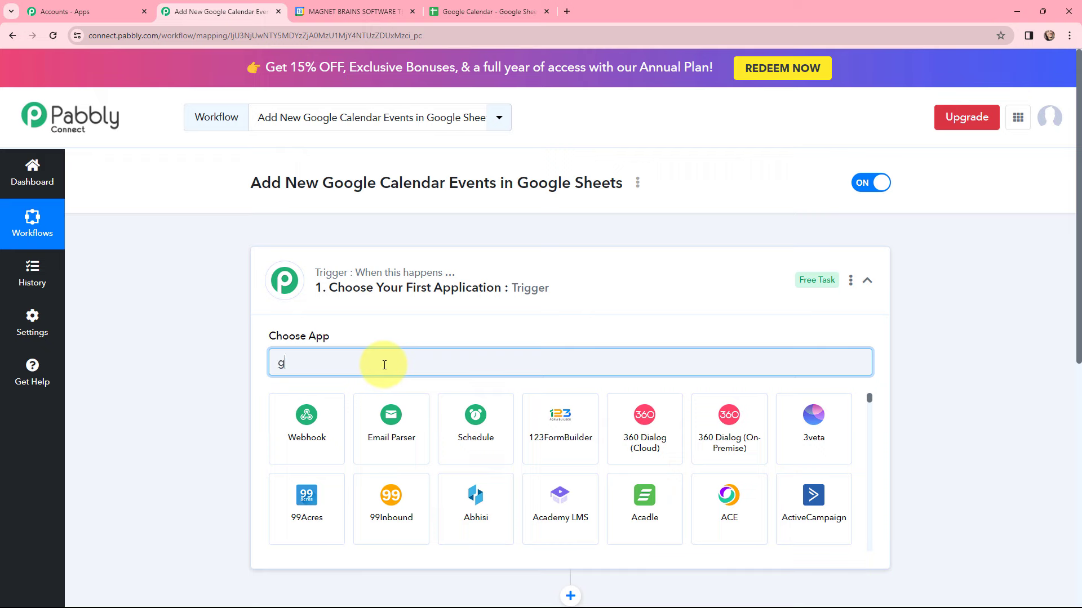
text(oogle ca)
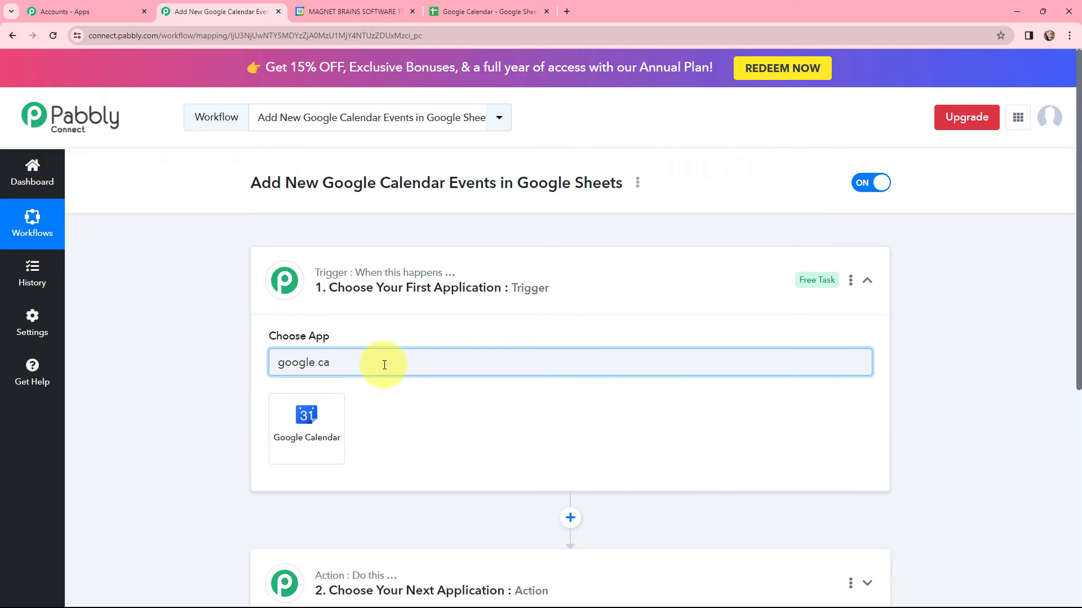
click(307, 417)
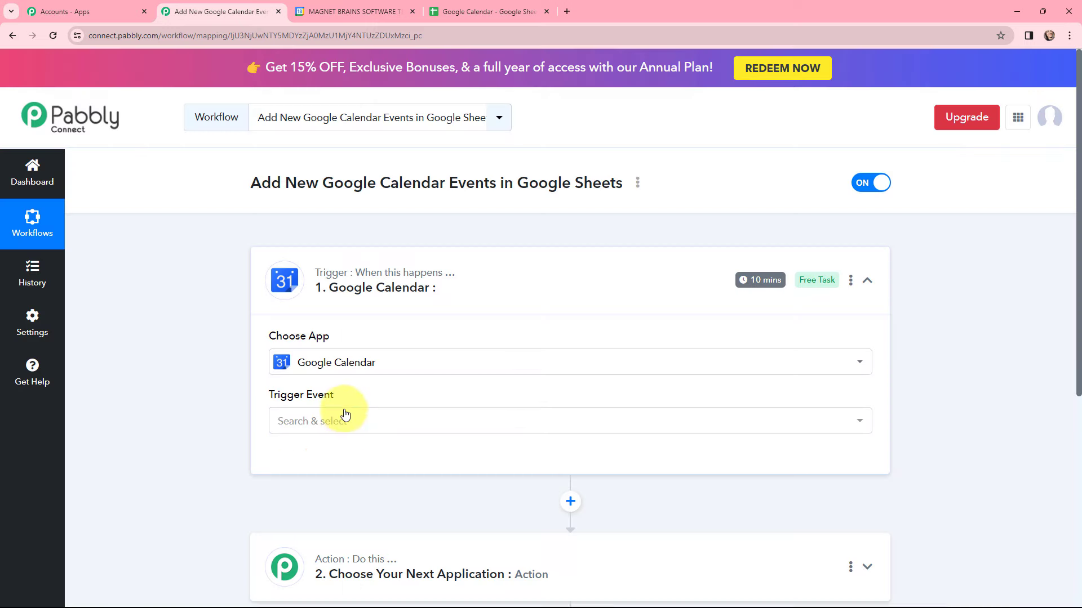
click(345, 416)
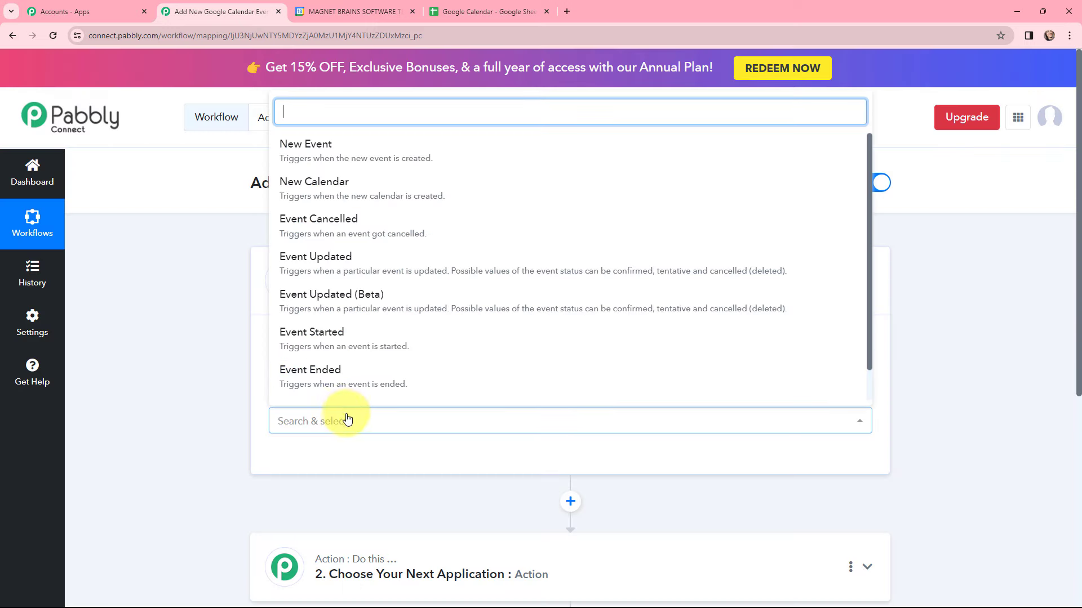
click(424, 152)
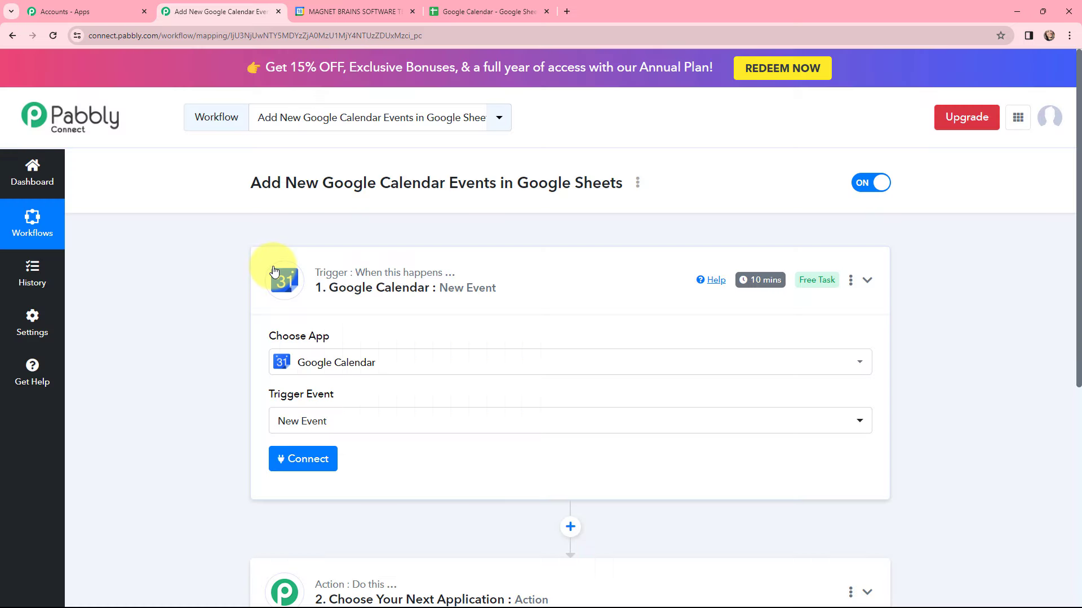
Set the workflow's action application to Google Sheets with Add New Row as the action event.
click(274, 271)
click(285, 418)
scroll(415, 302, down, 3)
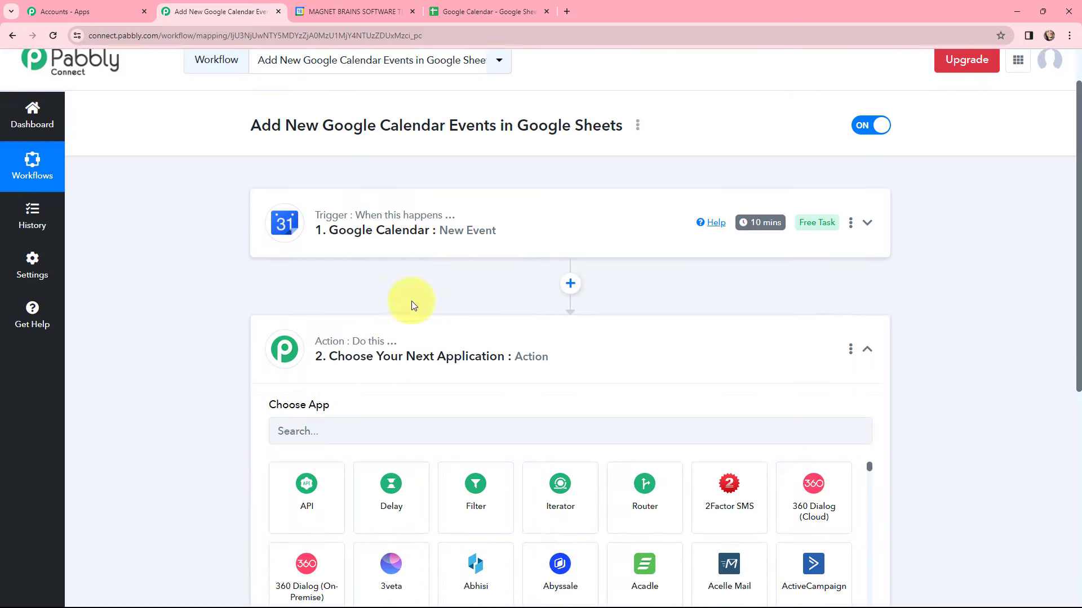
click(387, 284)
text(go)
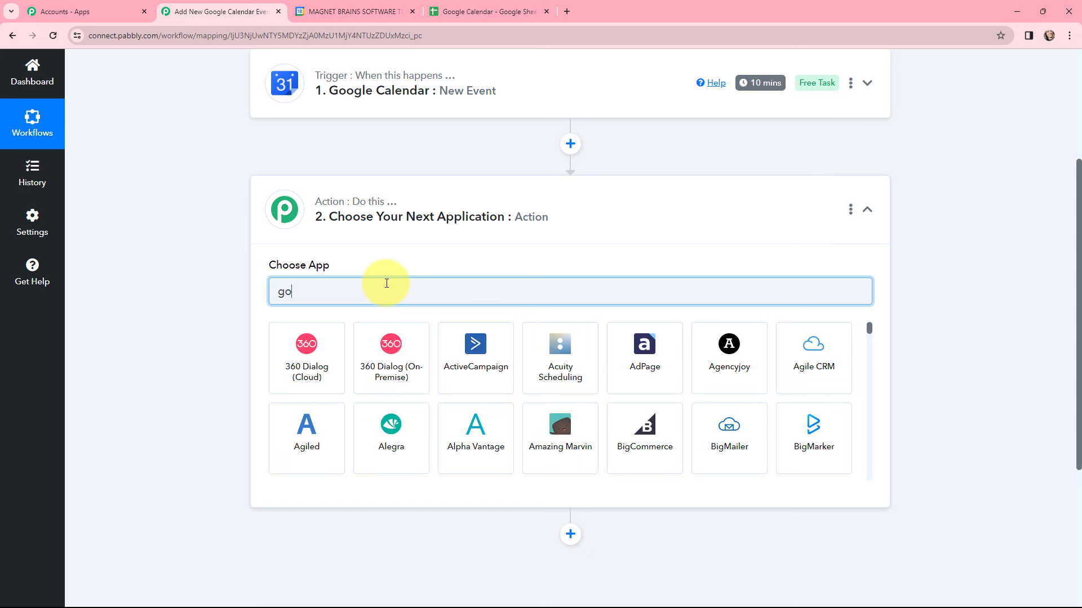
text(ogle )
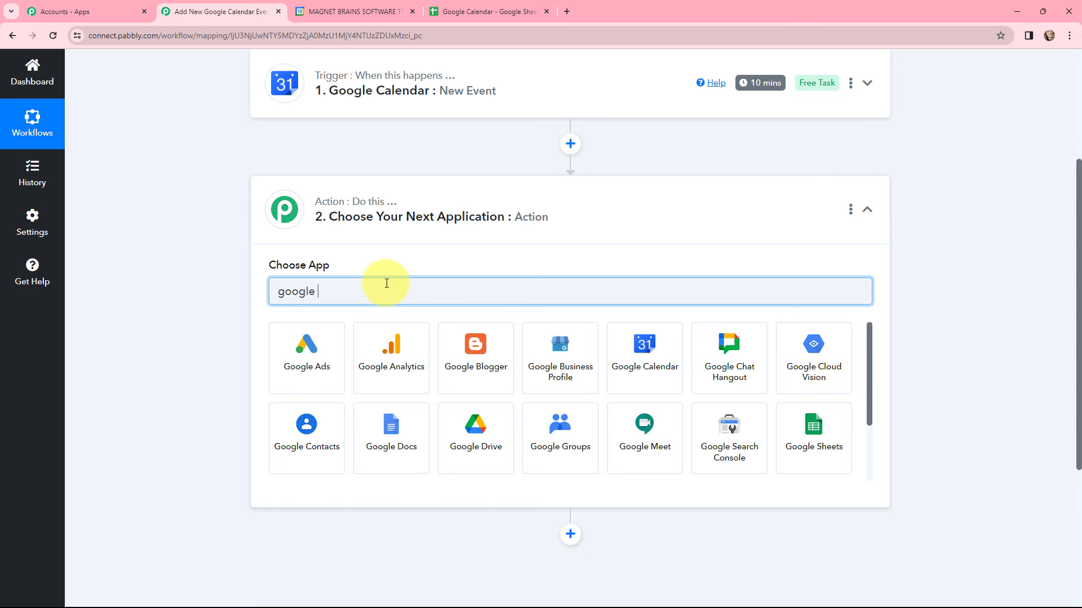
text(sheet)
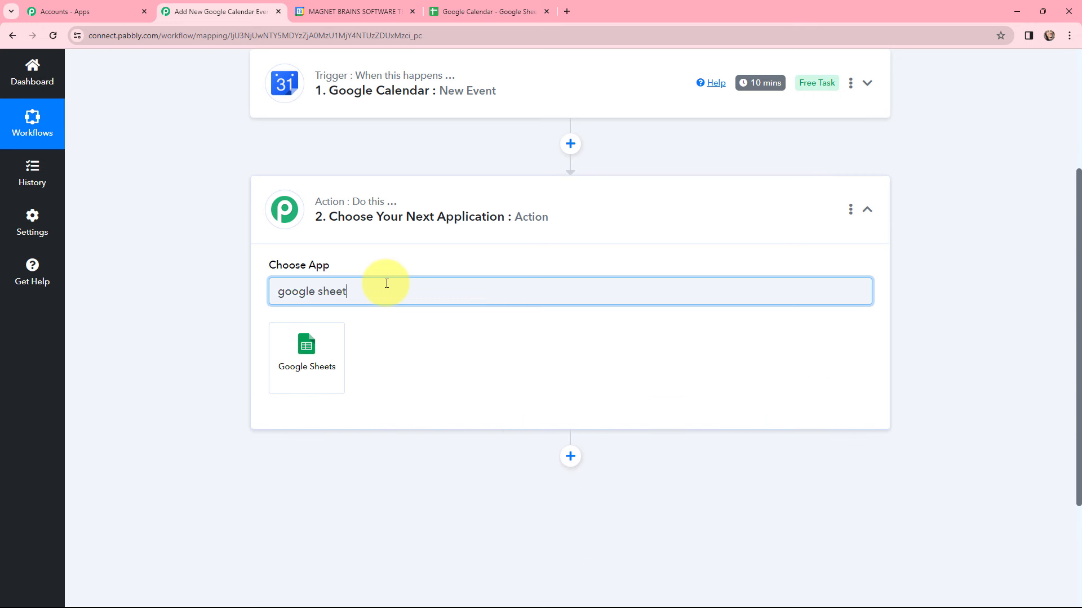
click(299, 367)
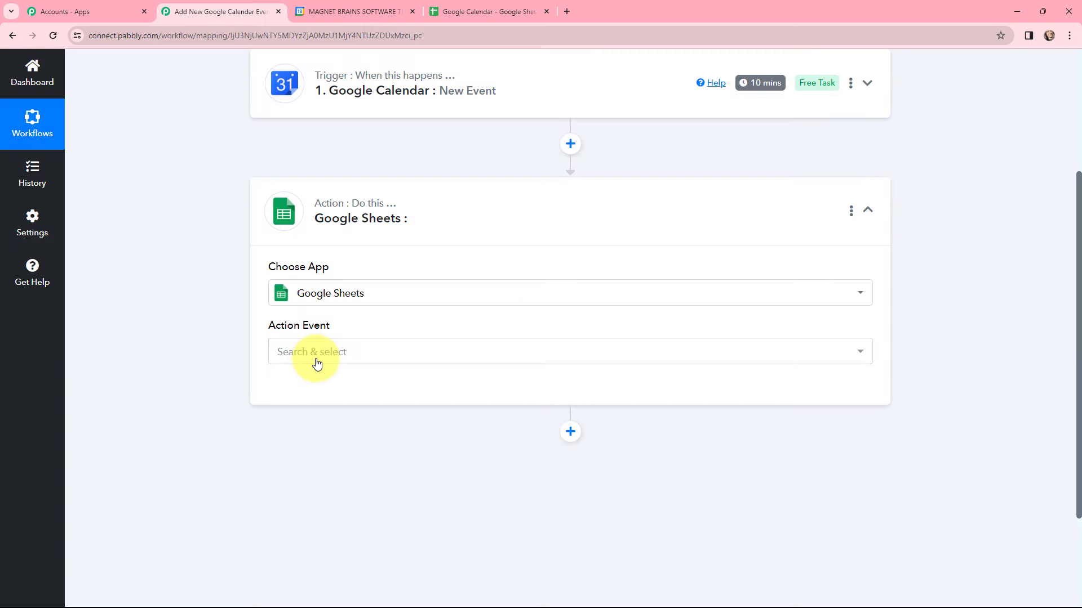
click(314, 359)
click(314, 150)
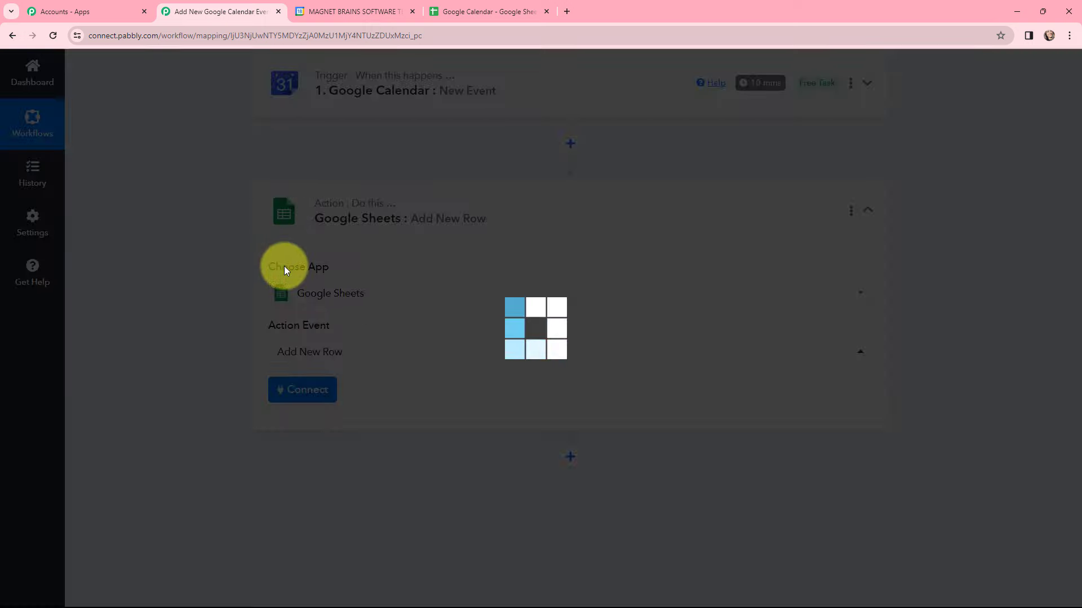
click(316, 192)
scroll(204, 297, up, 4)
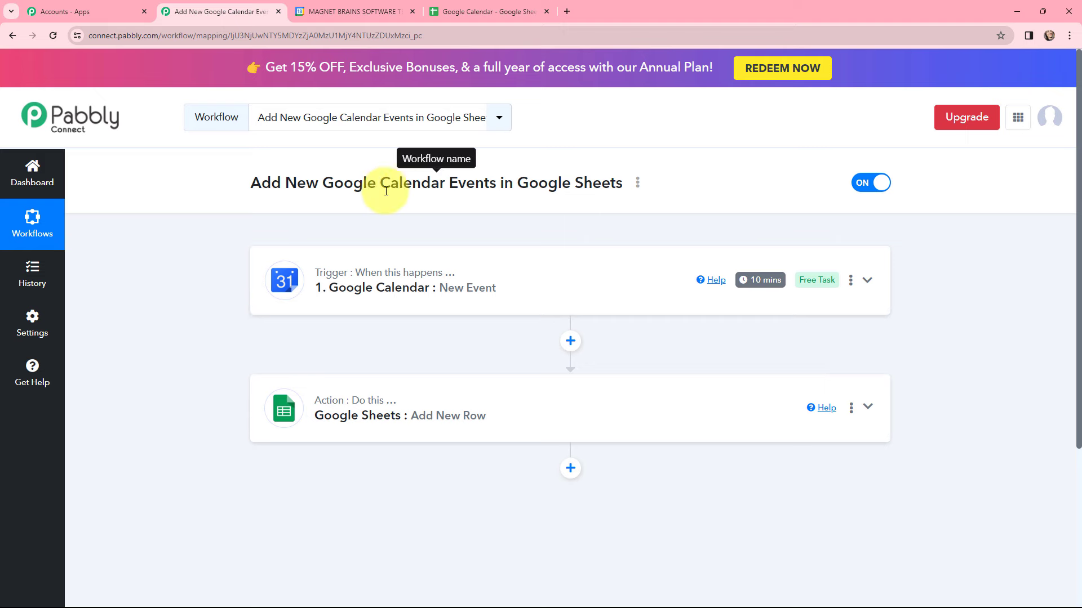
Connect the Google Calendar trigger to a Google account through a new connection, granting access with Google sign-in.
click(395, 276)
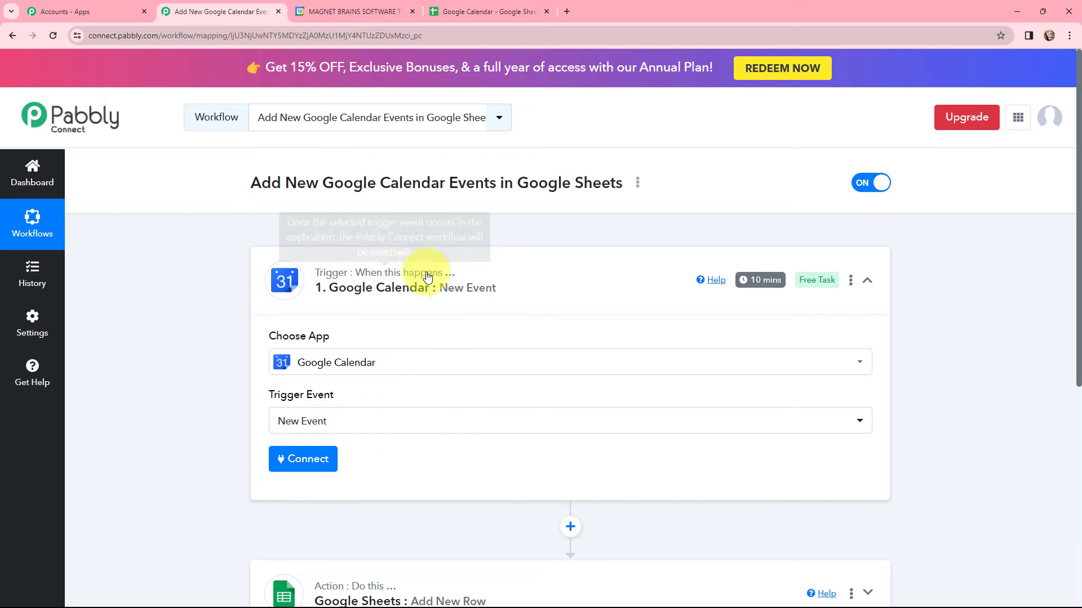
click(307, 467)
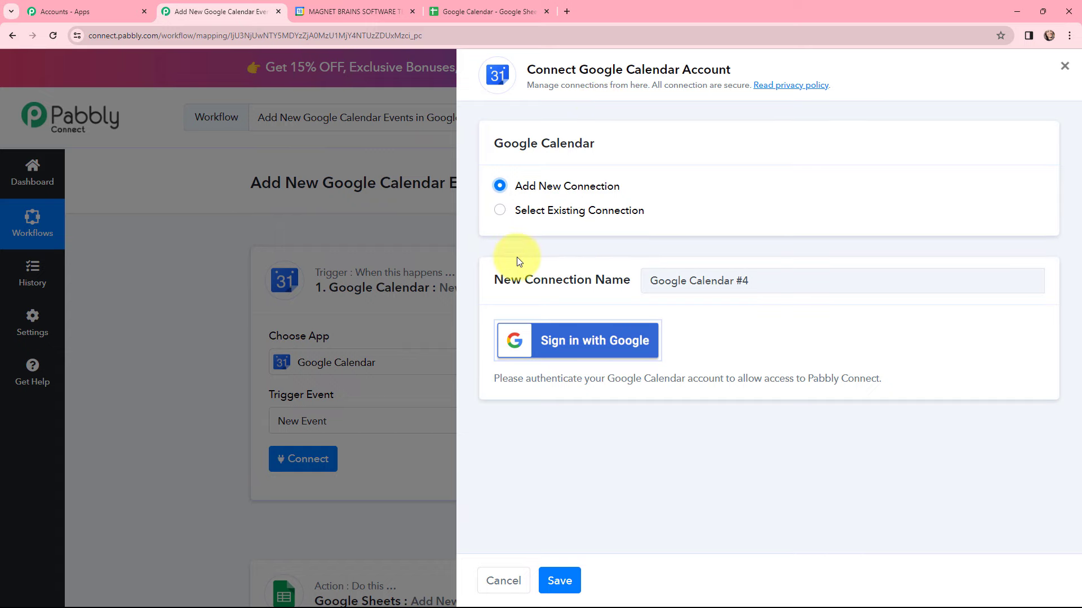
click(573, 341)
click(289, 272)
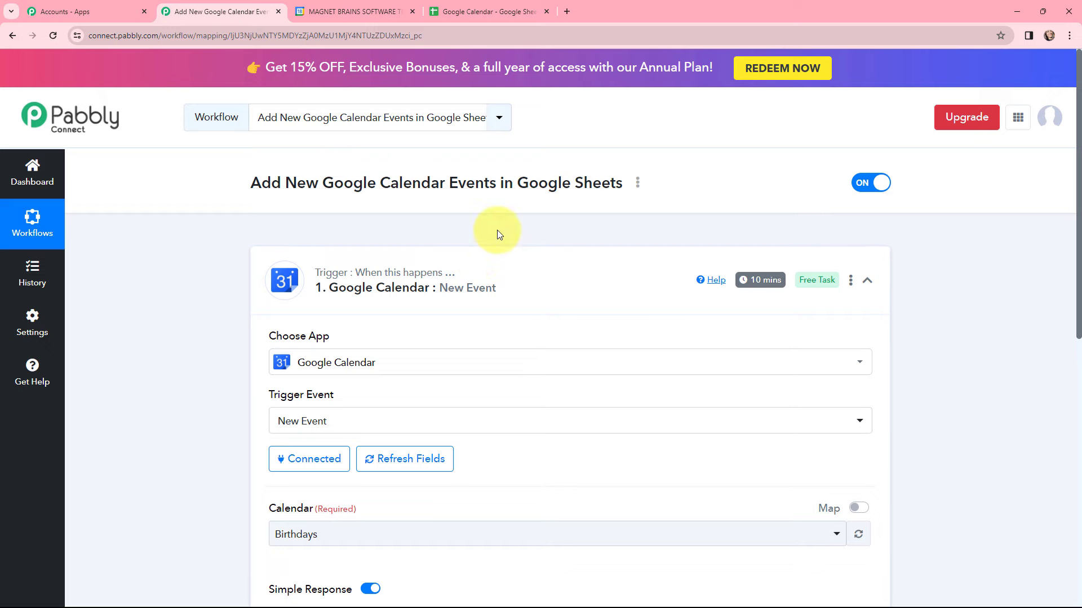
Check the calendar's name in Google Calendar and select Meeting Slot Timing as the trigger's calendar in Pabbly Connect.
scroll(497, 229, down, 2)
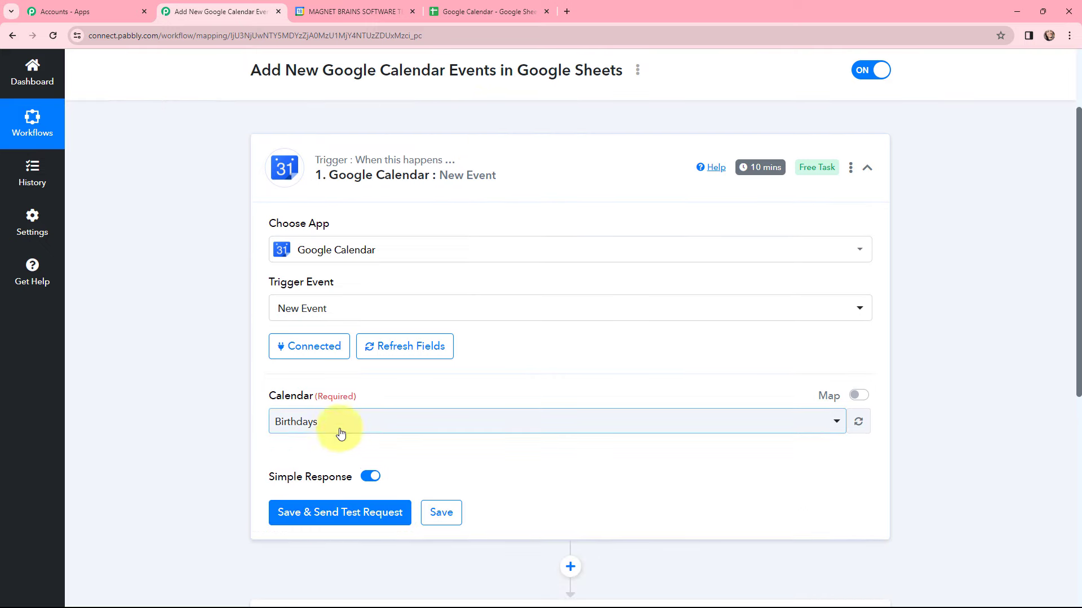
click(344, 12)
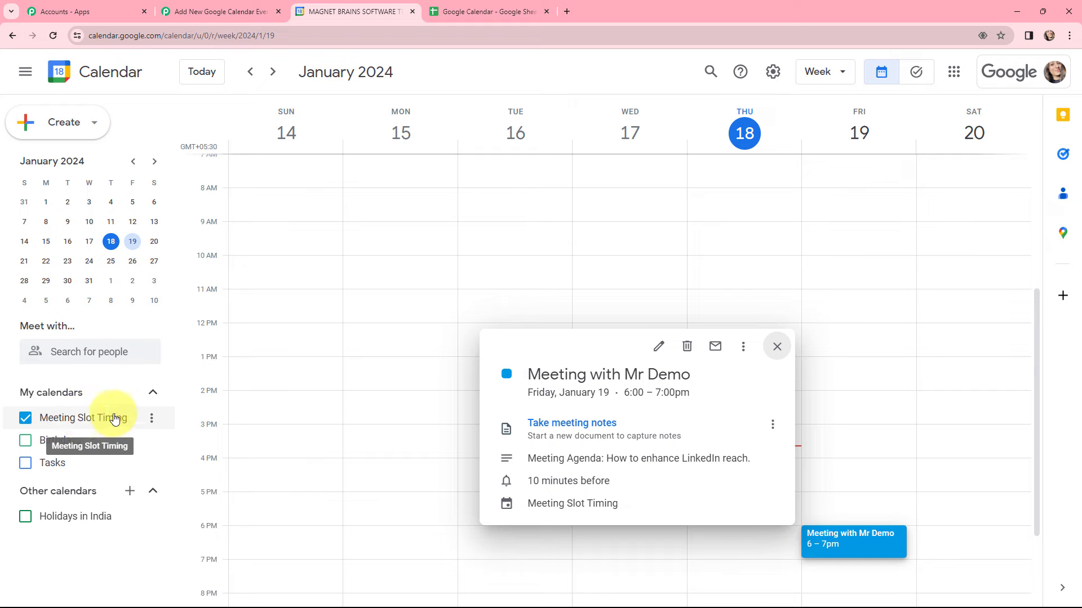
click(211, 11)
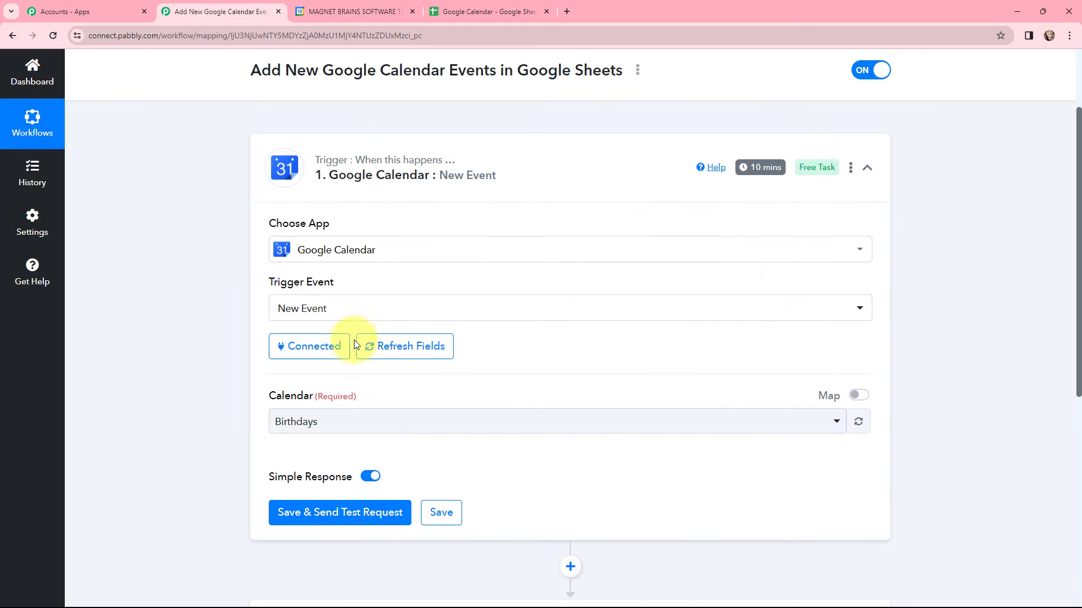
click(351, 423)
click(350, 538)
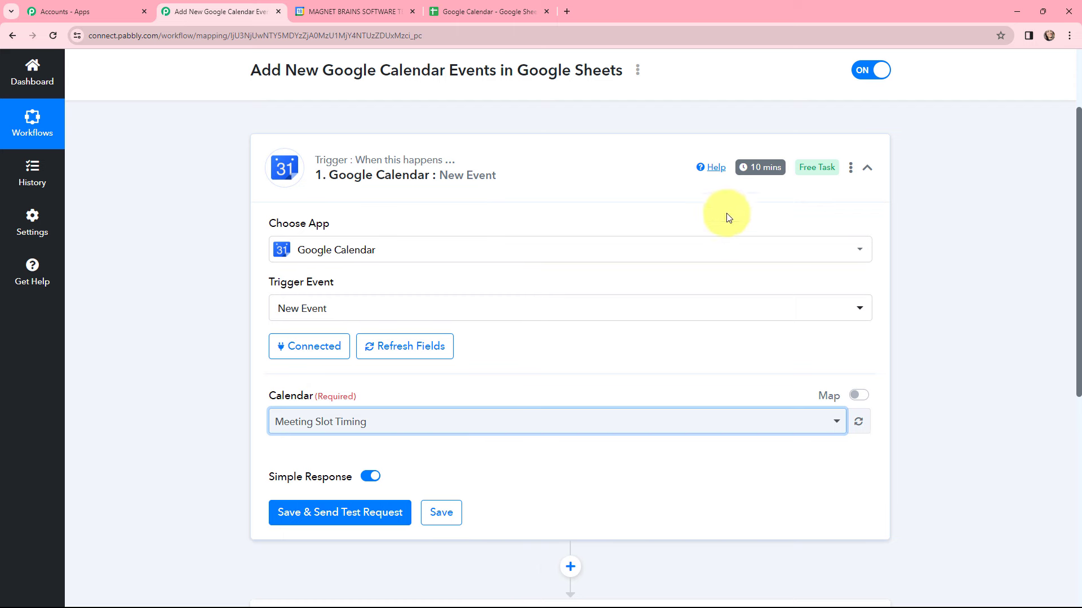
mouse_move(760, 176)
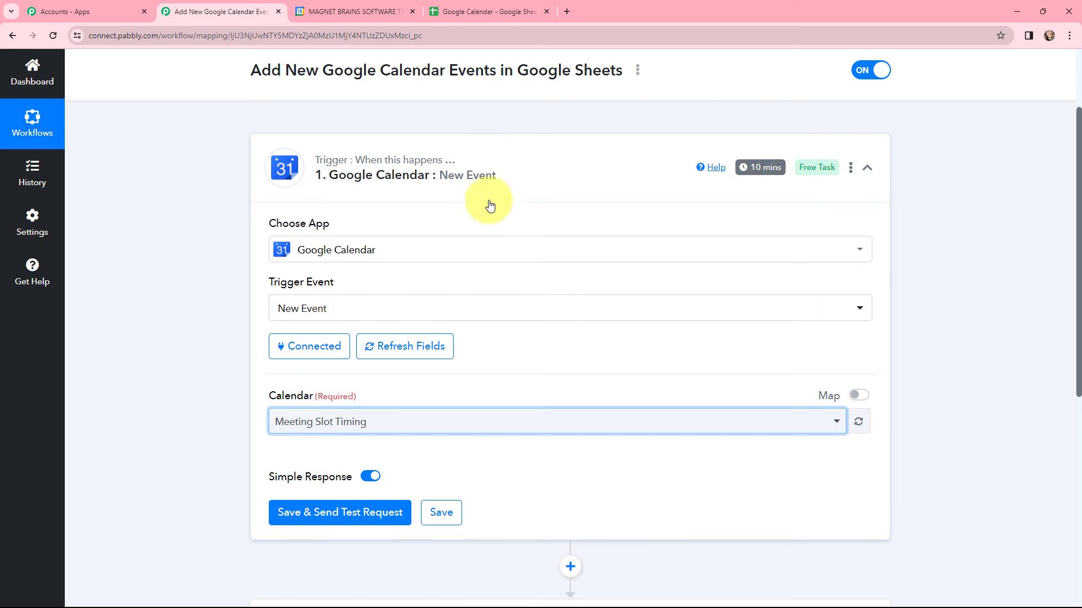
In Google Calendar, save a January 20, 6:00–7:00pm event titled "Meeting with Mr Dummy", described "Meeting Agenda: Discuss on stock market.", and return to Pabbly Connect.
key(ctrl+Tab)
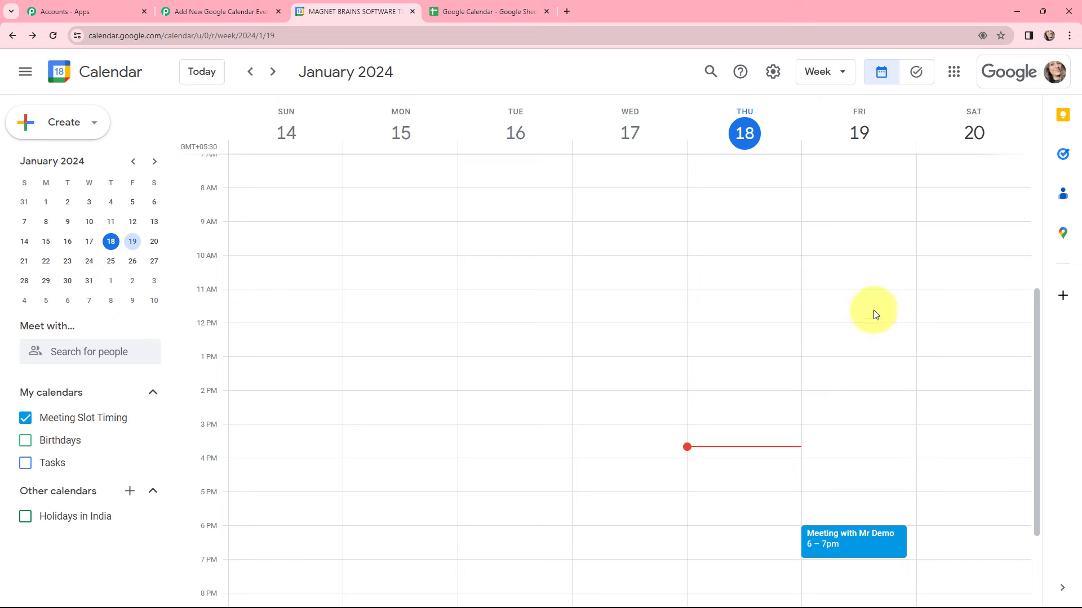
click(977, 538)
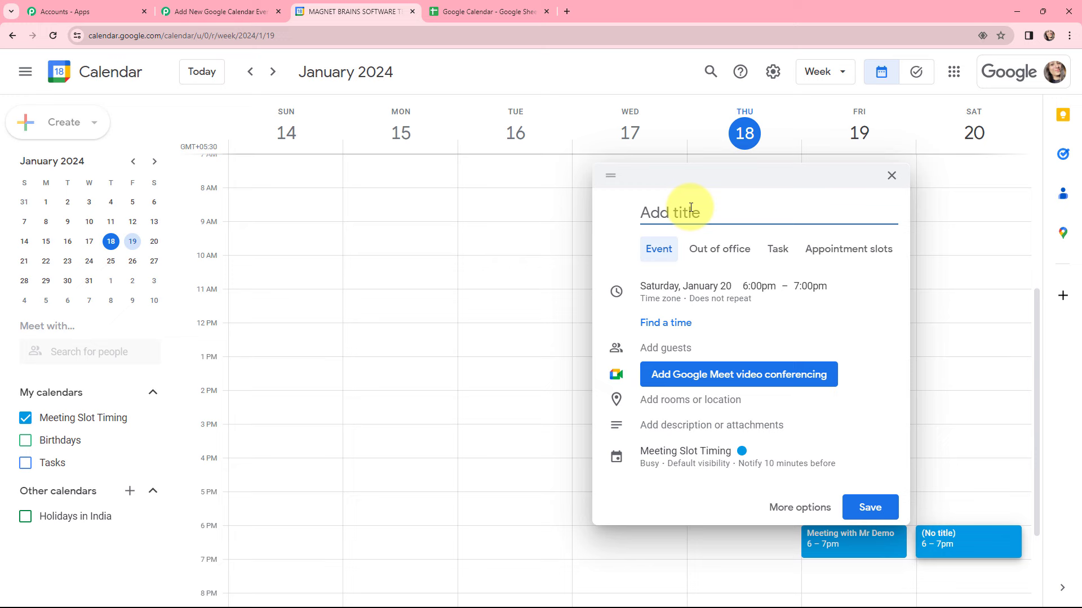
text(M)
text(eeting with Mr Dummy)
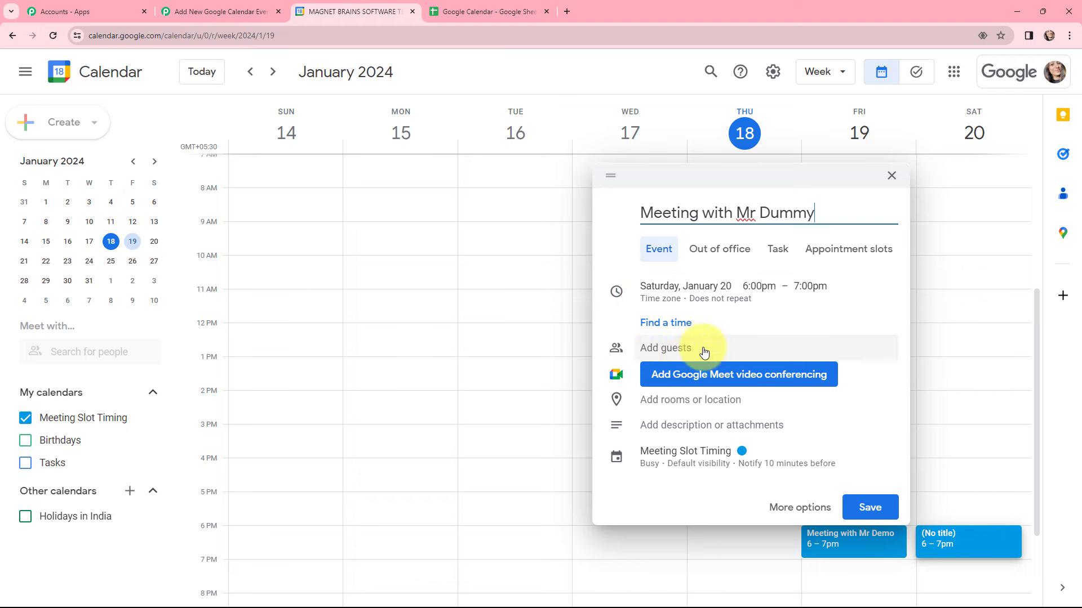
click(702, 426)
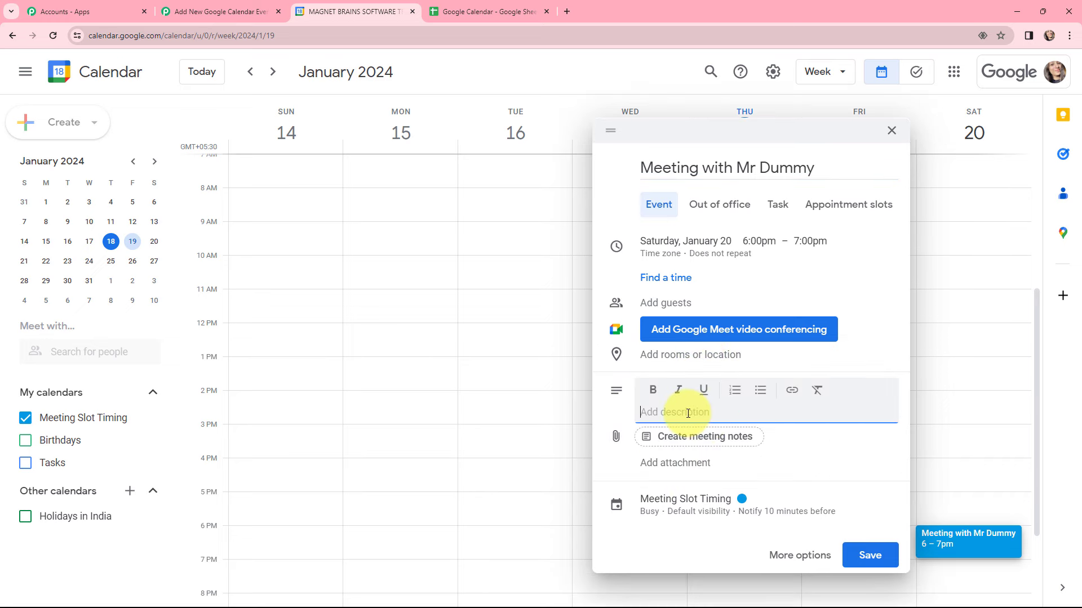
text(M)
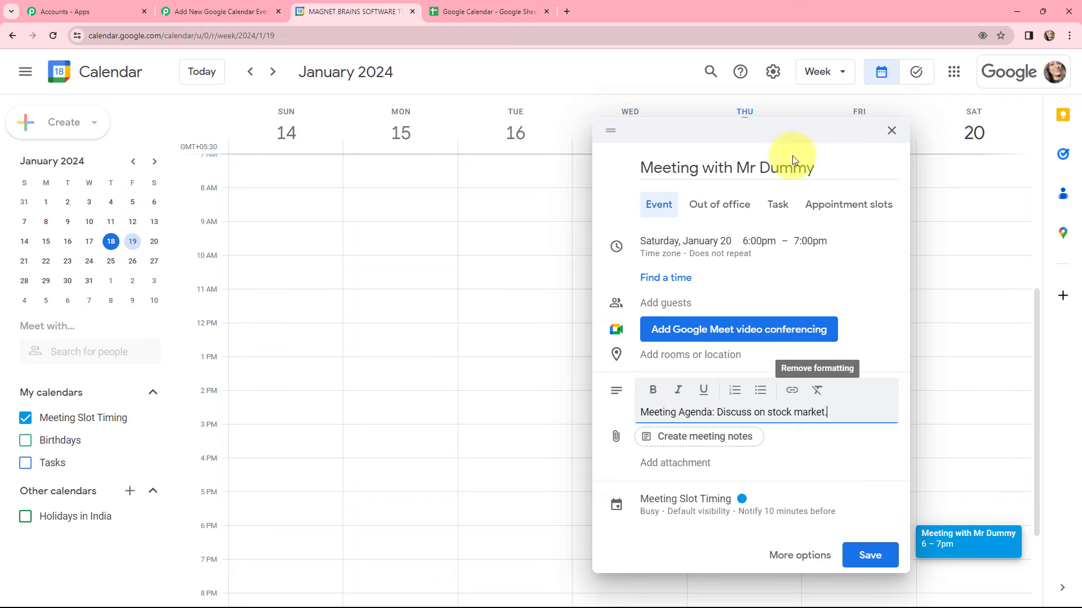
click(890, 550)
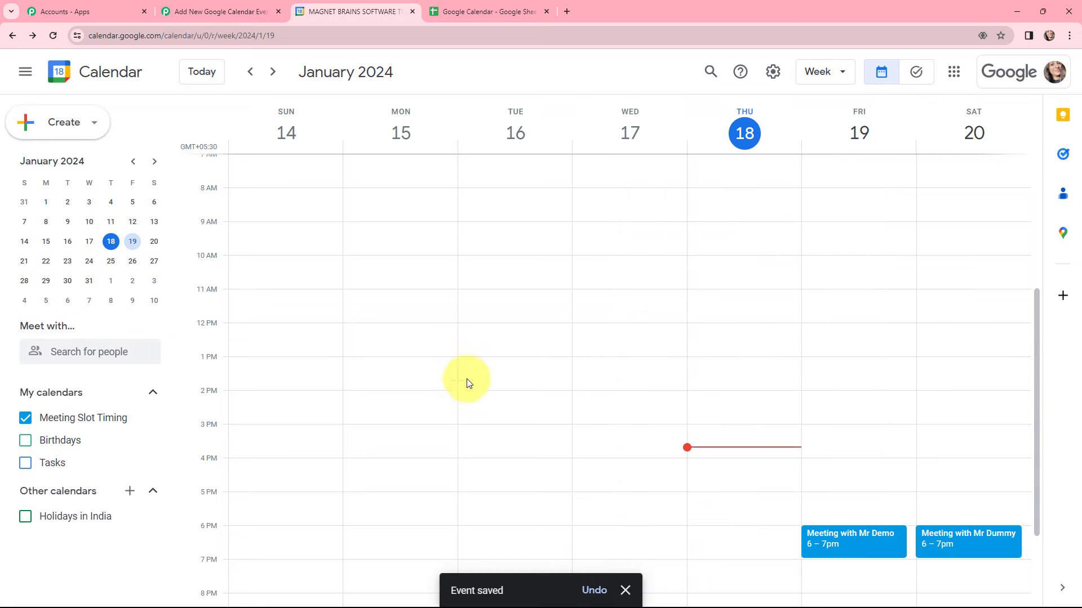
click(199, 8)
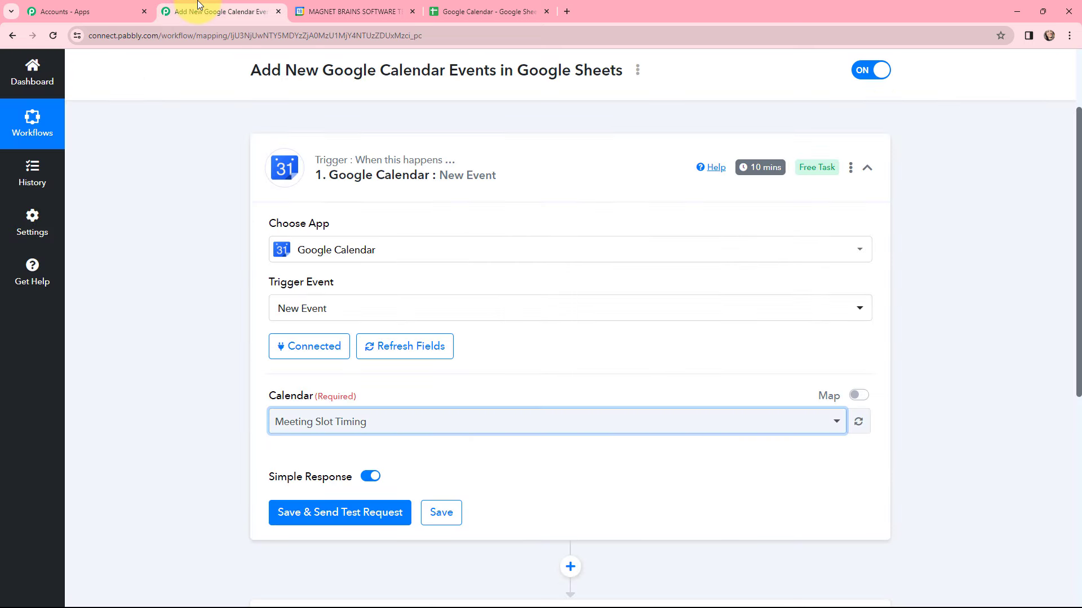
Save the Google Calendar trigger with a test request and check the received event's summary, start and end times, and description.
click(346, 516)
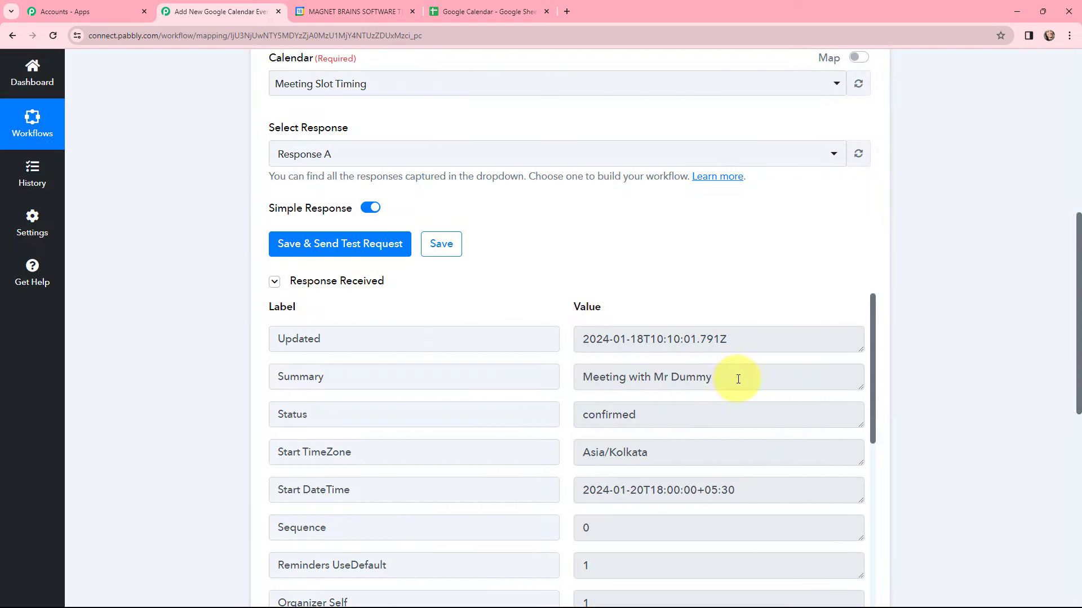
drag(736, 379, 567, 459)
drag(753, 497, 707, 475)
click(837, 443)
scroll(872, 394, down, 10)
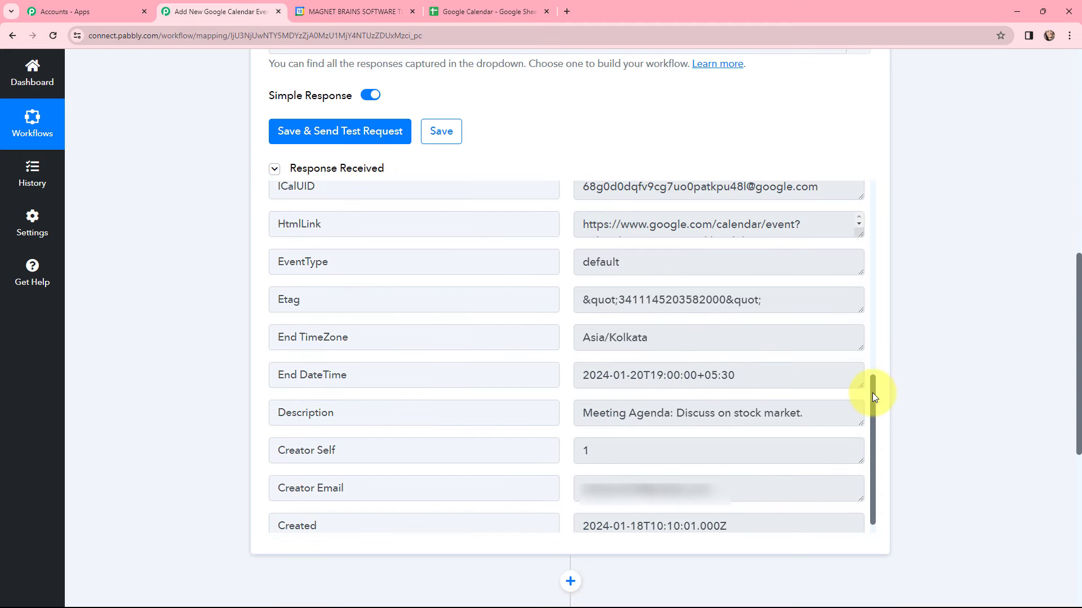
scroll(872, 393, down, 1)
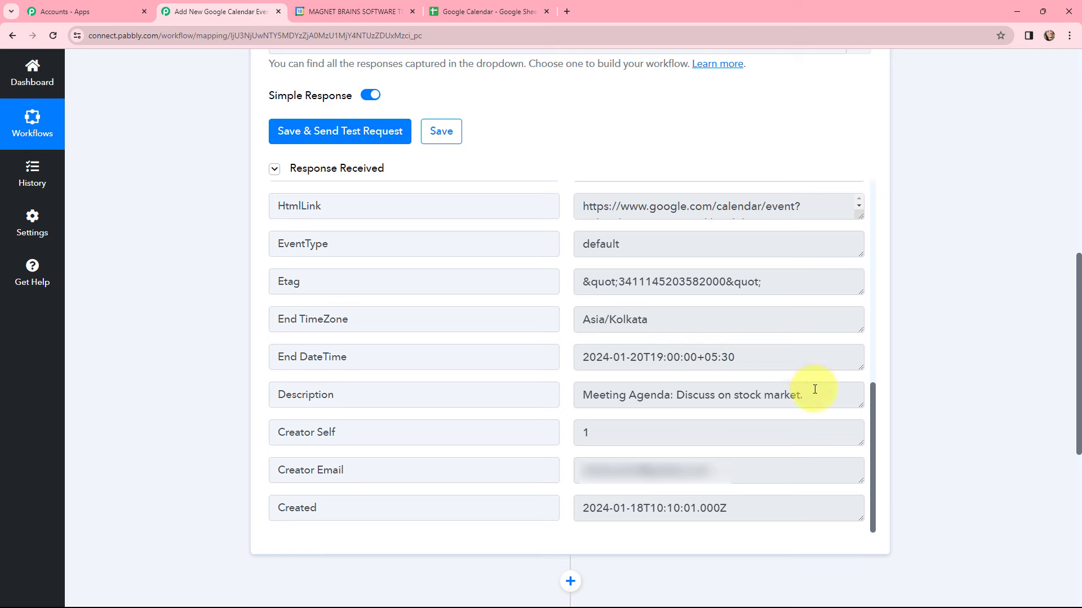
drag(814, 389, 551, 394)
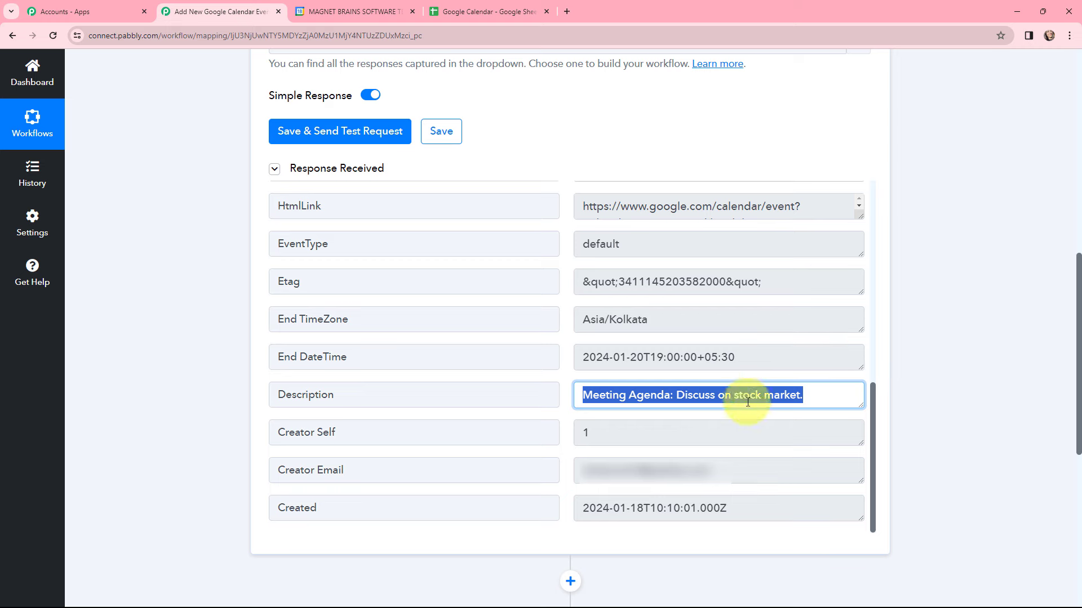
click(913, 433)
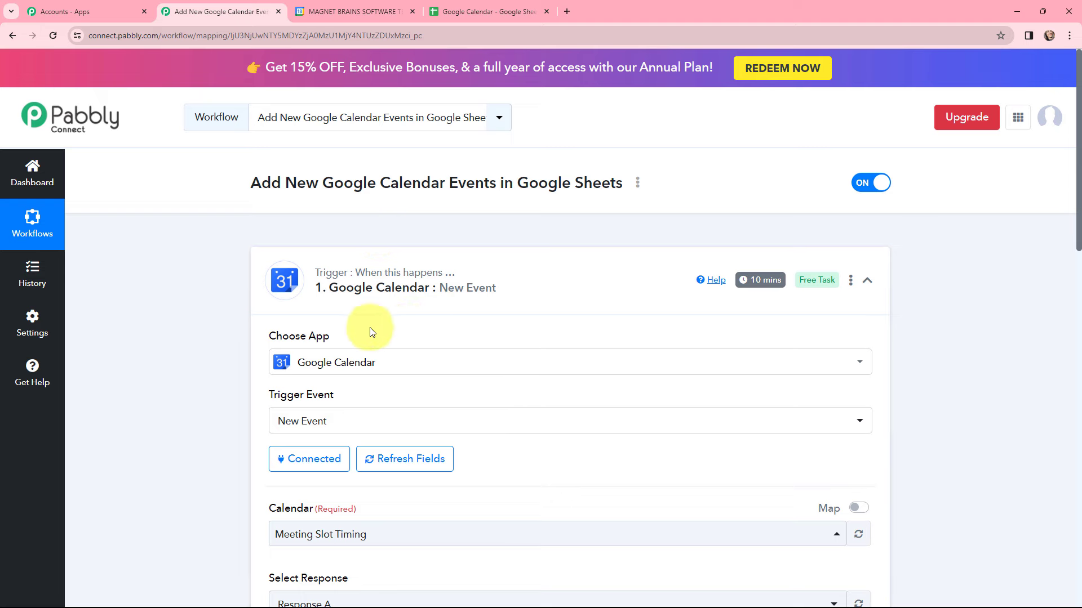
Connect the Google Sheets action to a Google account through a new connection, granting access with Google sign-in.
mouse_move(754, 288)
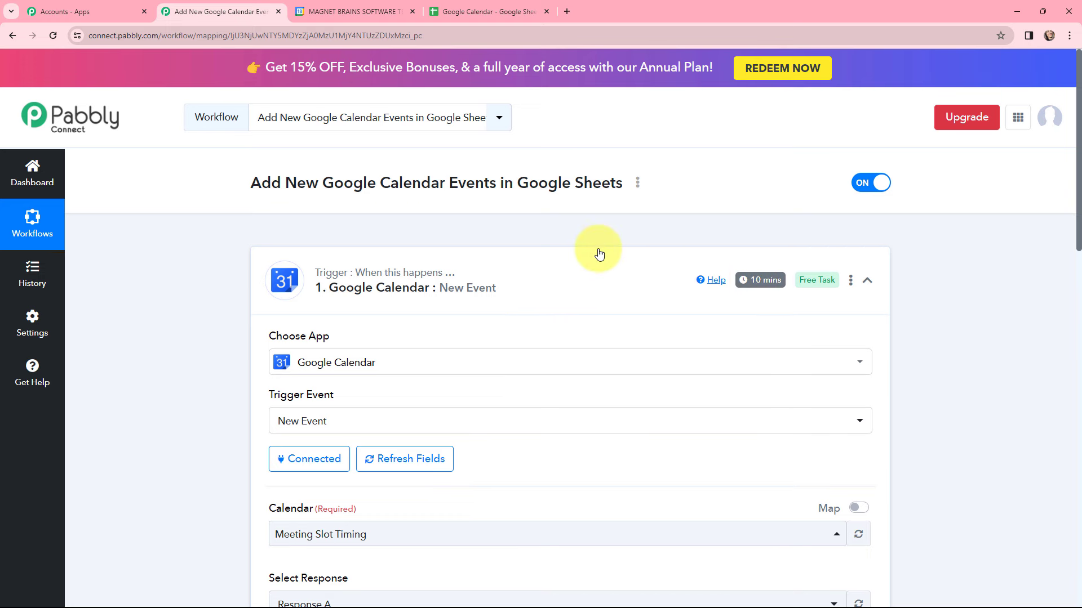
click(261, 259)
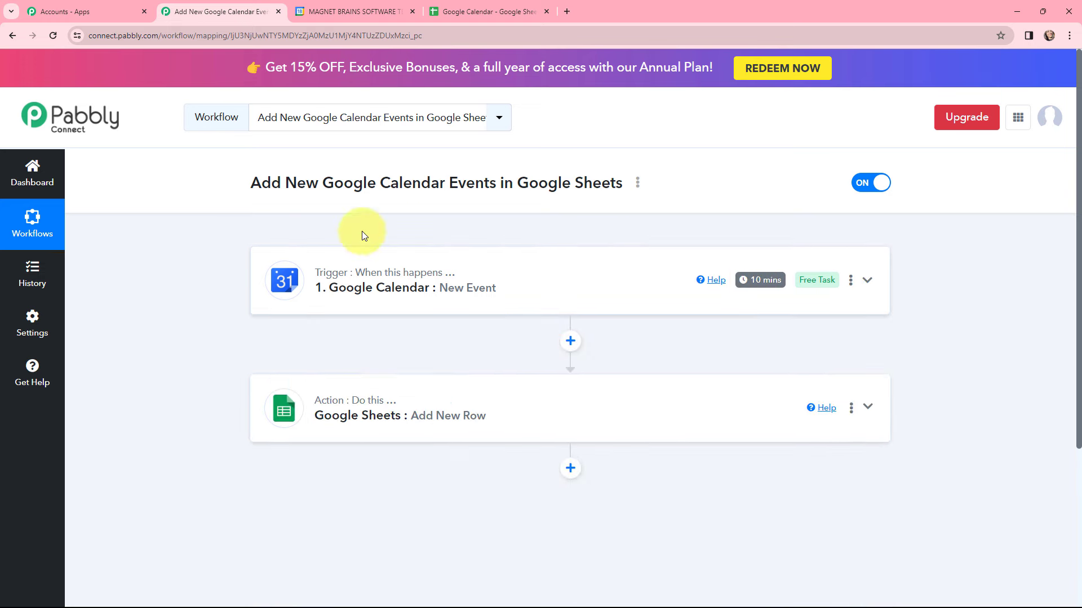
click(394, 397)
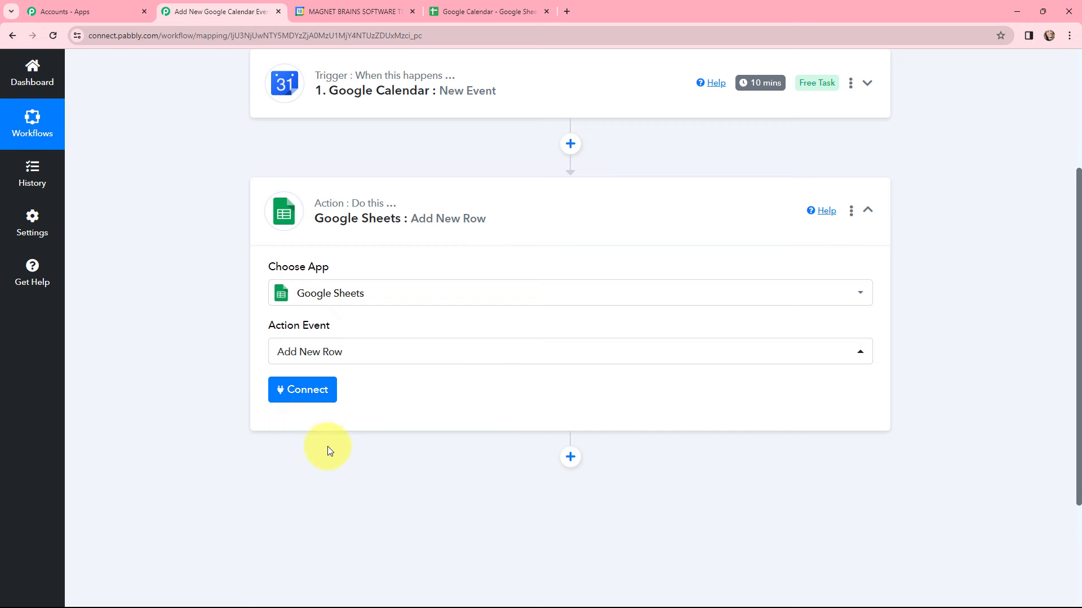
click(300, 391)
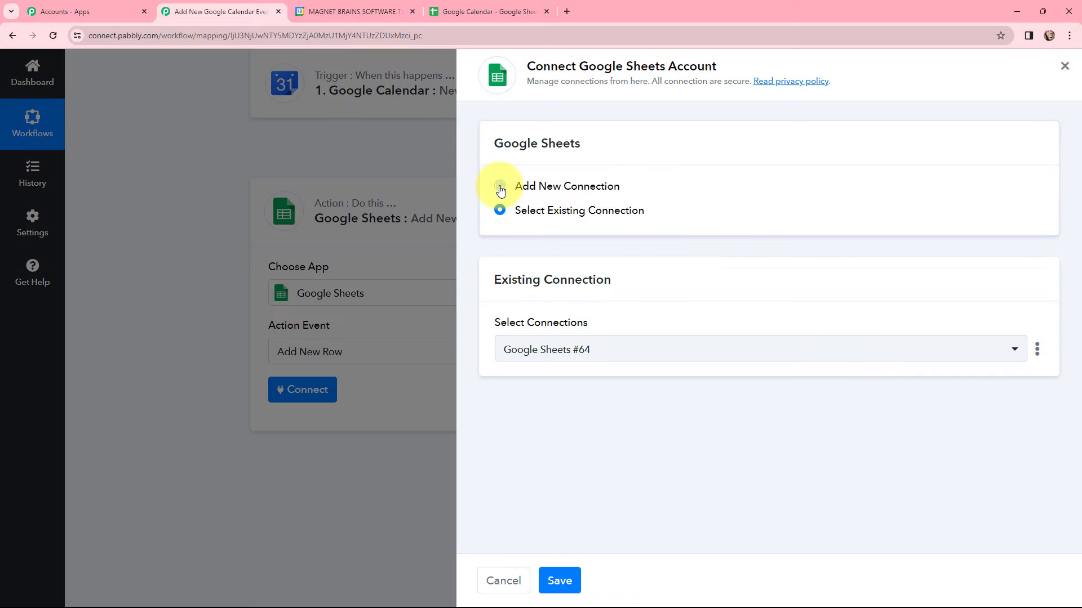
click(500, 187)
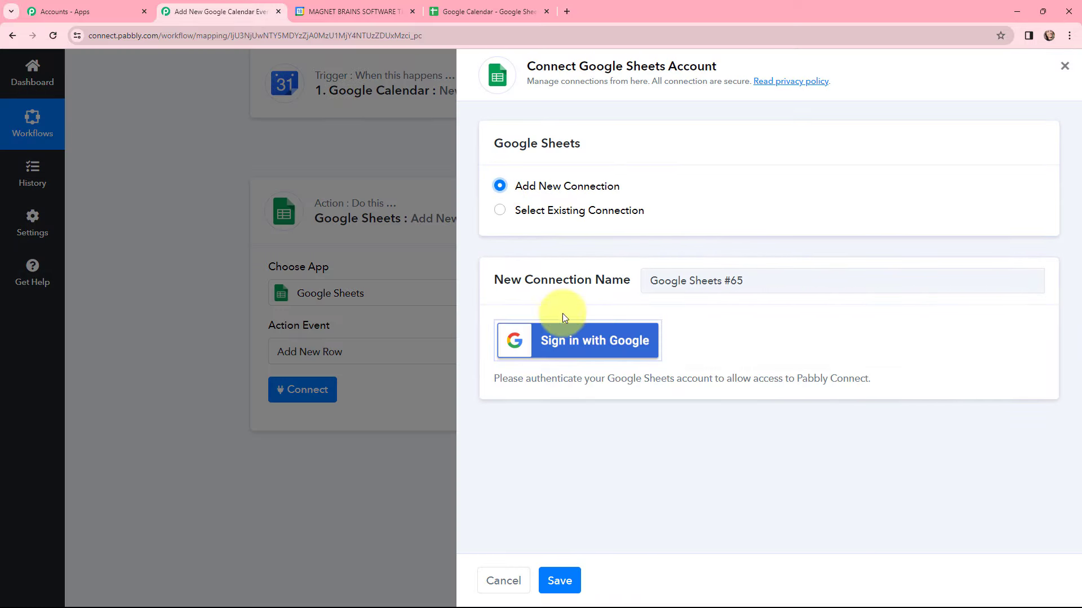
click(566, 339)
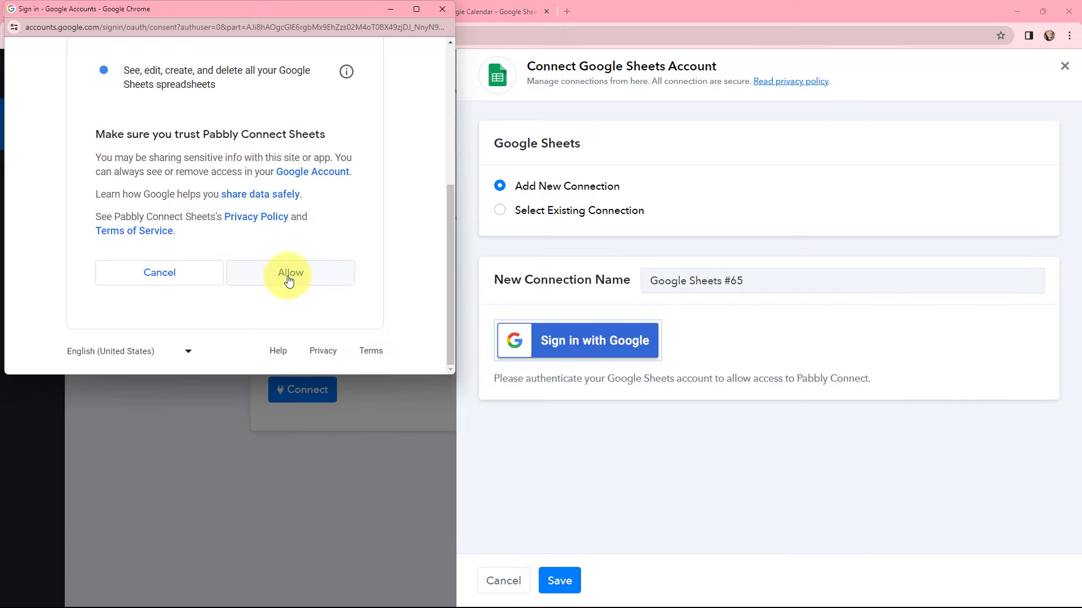
click(290, 280)
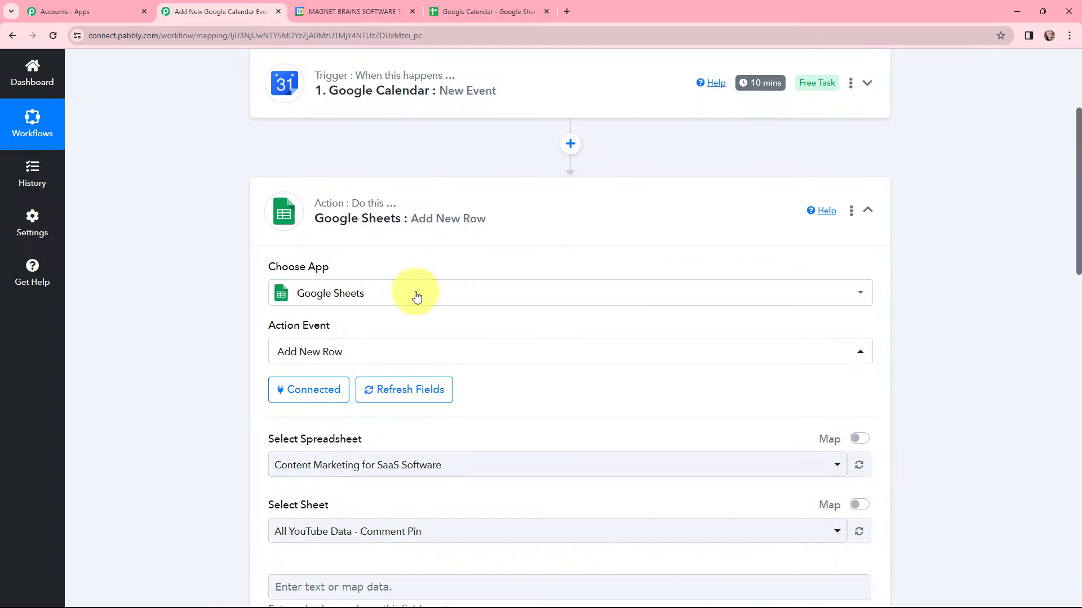
Check the spreadsheet's name and columns in Google Sheets and select Google Calendar as the action's spreadsheet in Pabbly Connect.
scroll(499, 306, down, 1)
scroll(499, 306, down, 1)
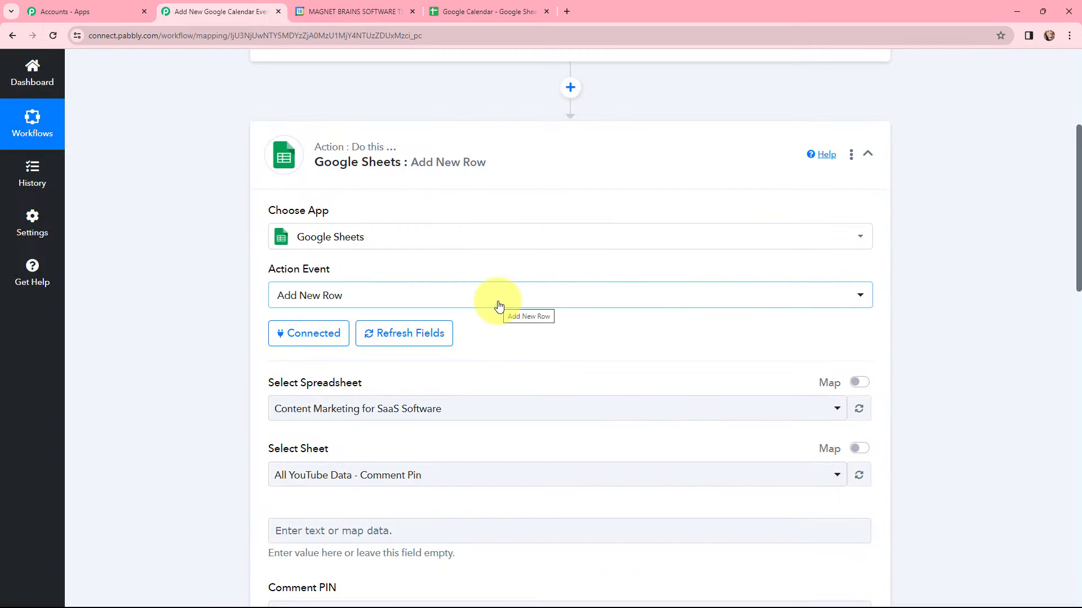
scroll(499, 305, down, 2)
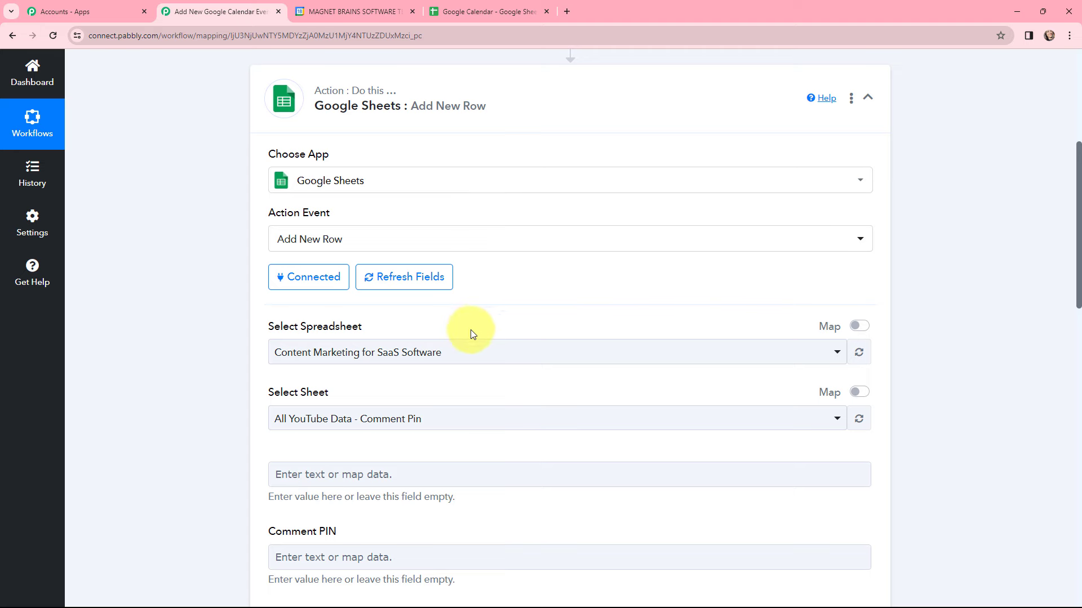
click(486, 10)
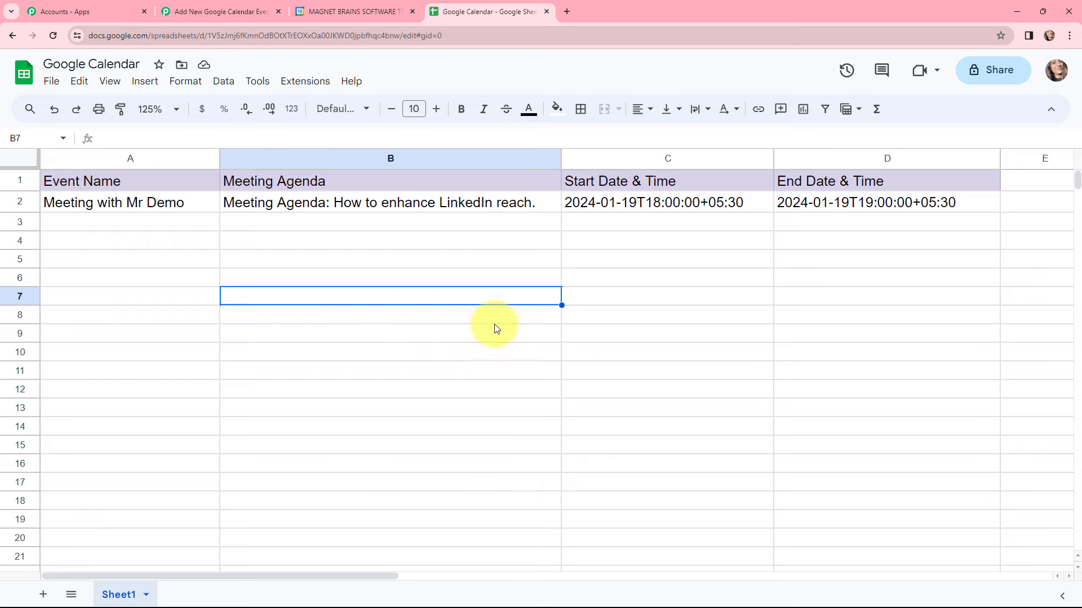
click(214, 12)
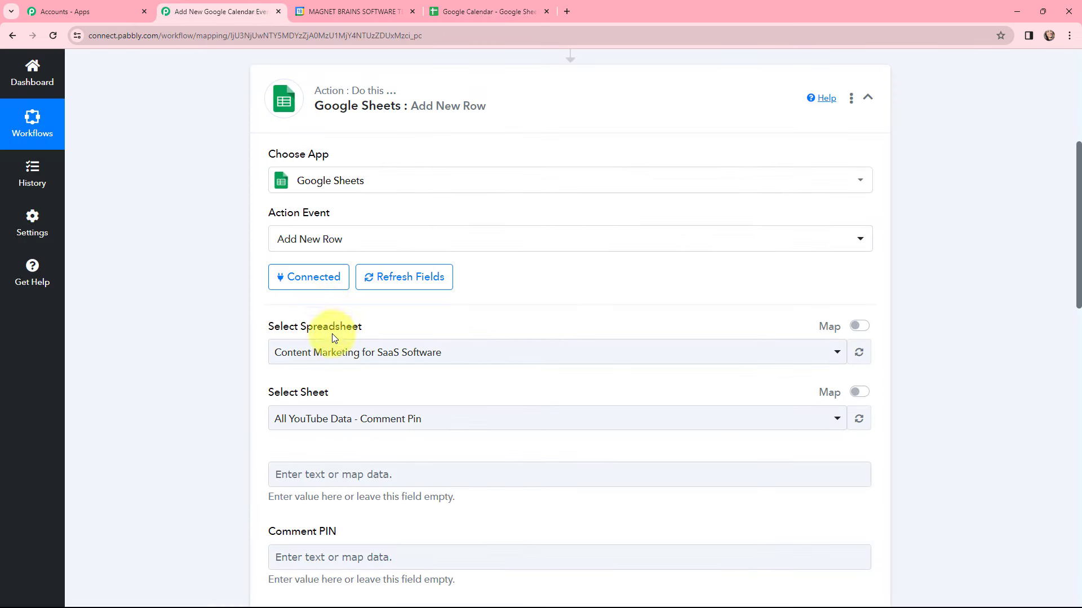
click(338, 352)
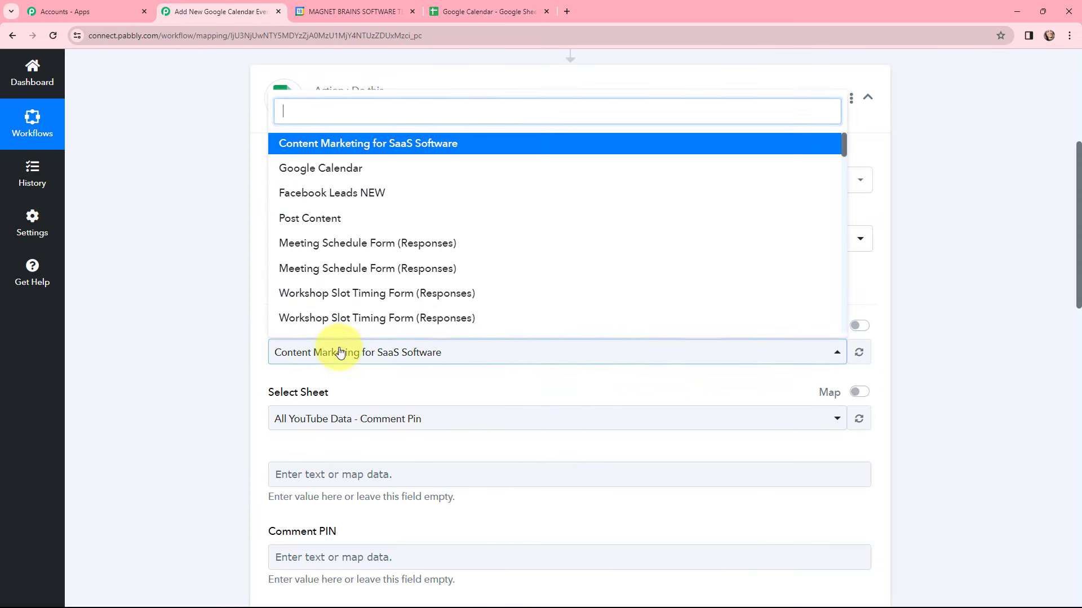
click(302, 169)
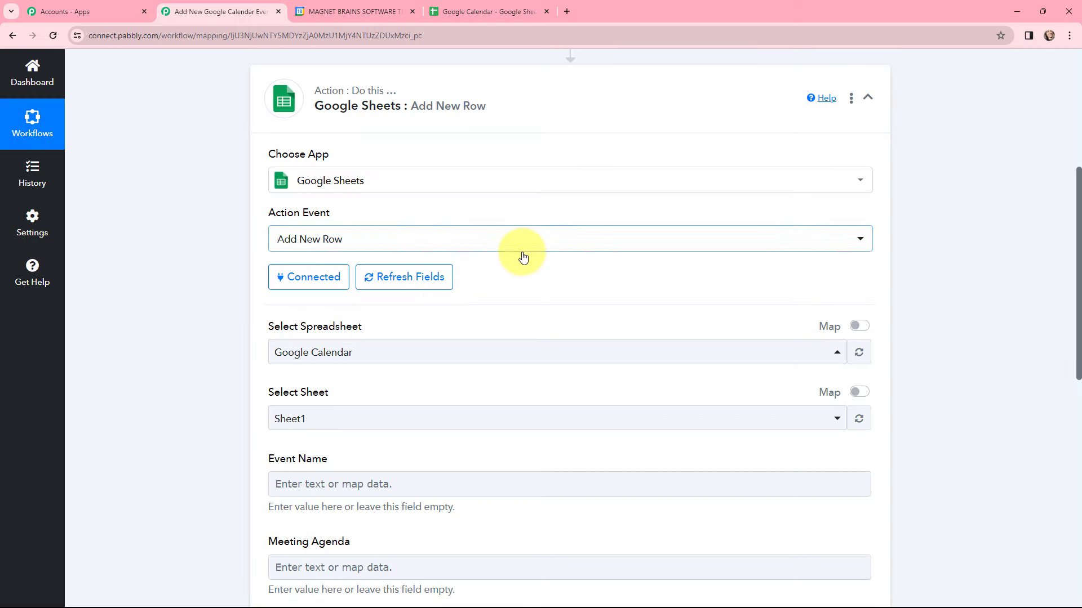
Map the Event Name field to the Summary value from the Google Calendar trigger.
scroll(523, 257, down, 2)
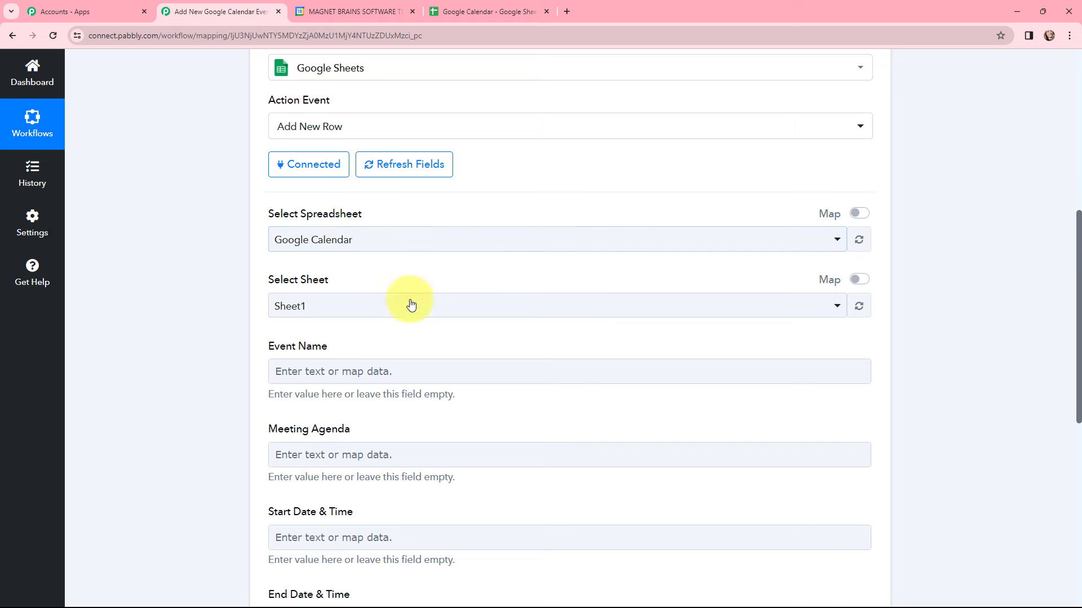
scroll(499, 251, down, 3)
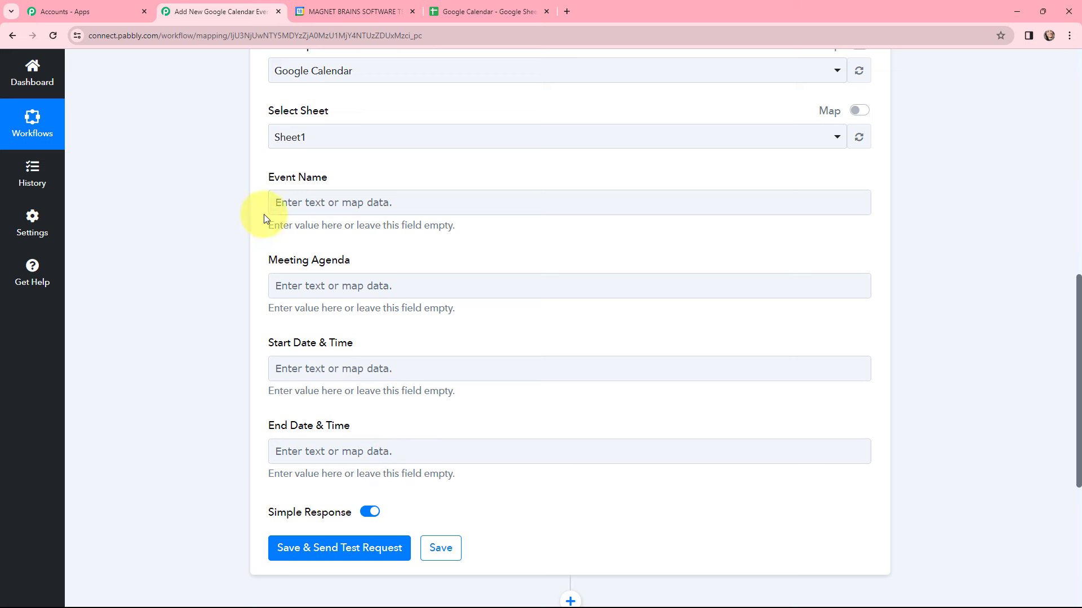
click(282, 203)
click(338, 309)
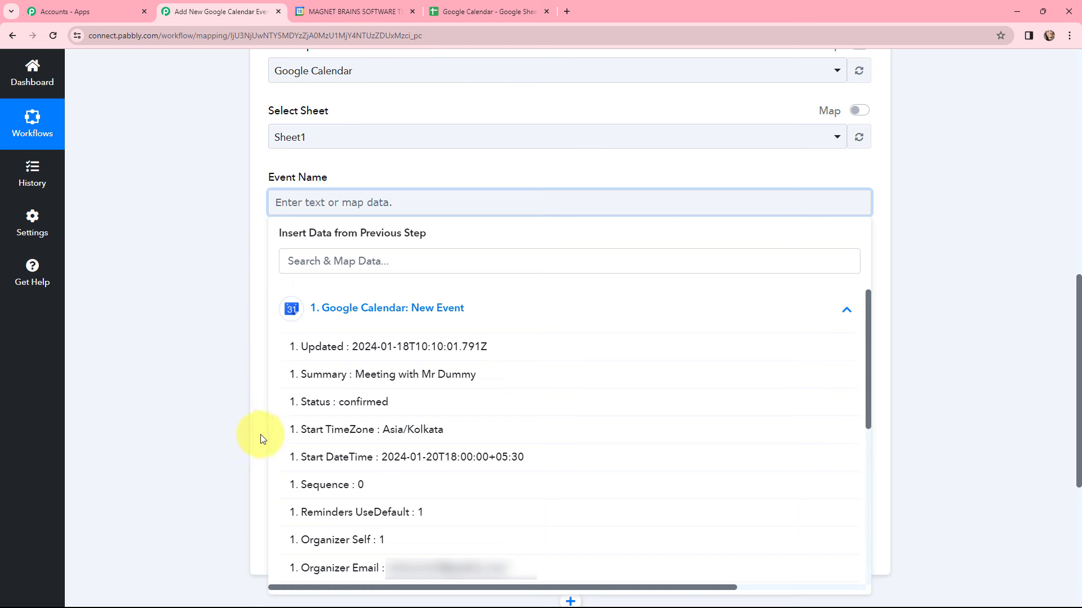
click(397, 379)
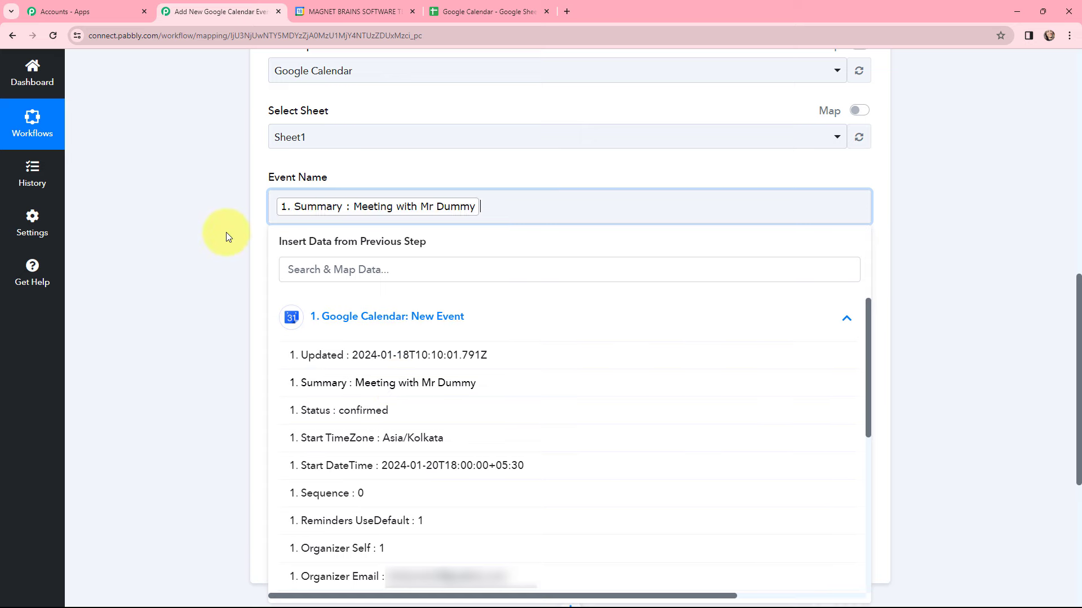
click(225, 232)
Map the Meeting Agenda field to the trigger's Description value.
scroll(374, 218, down, 2)
click(352, 182)
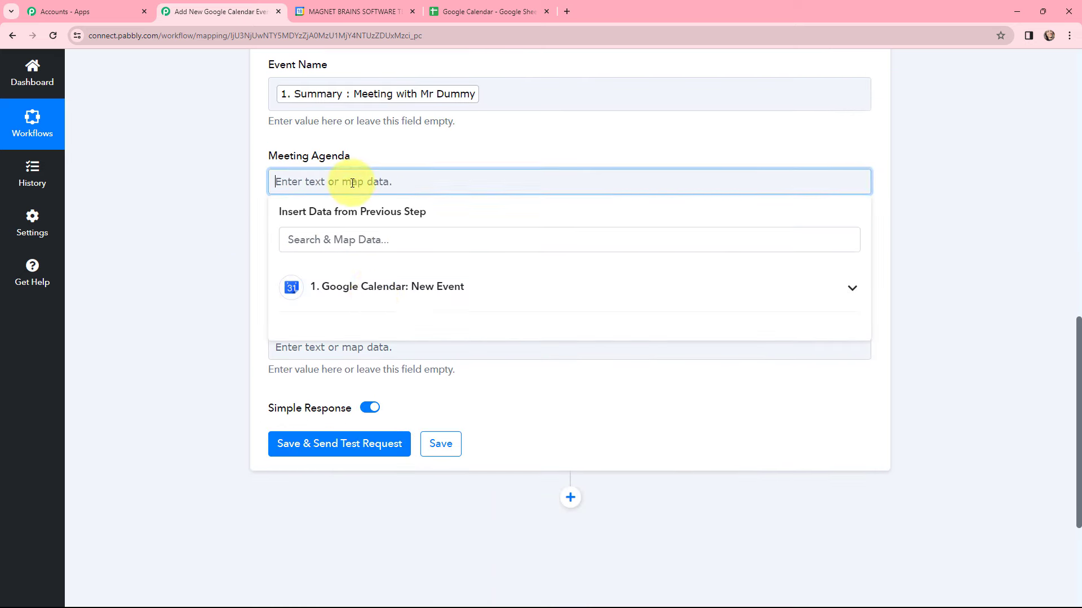
click(374, 299)
scroll(482, 442, down, 5)
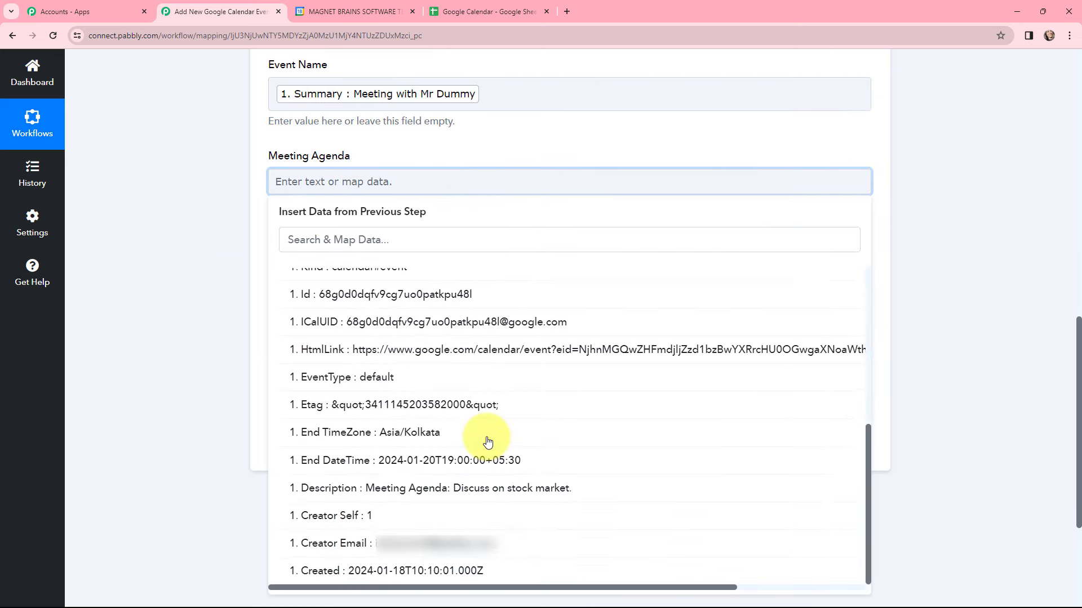
click(494, 488)
click(224, 353)
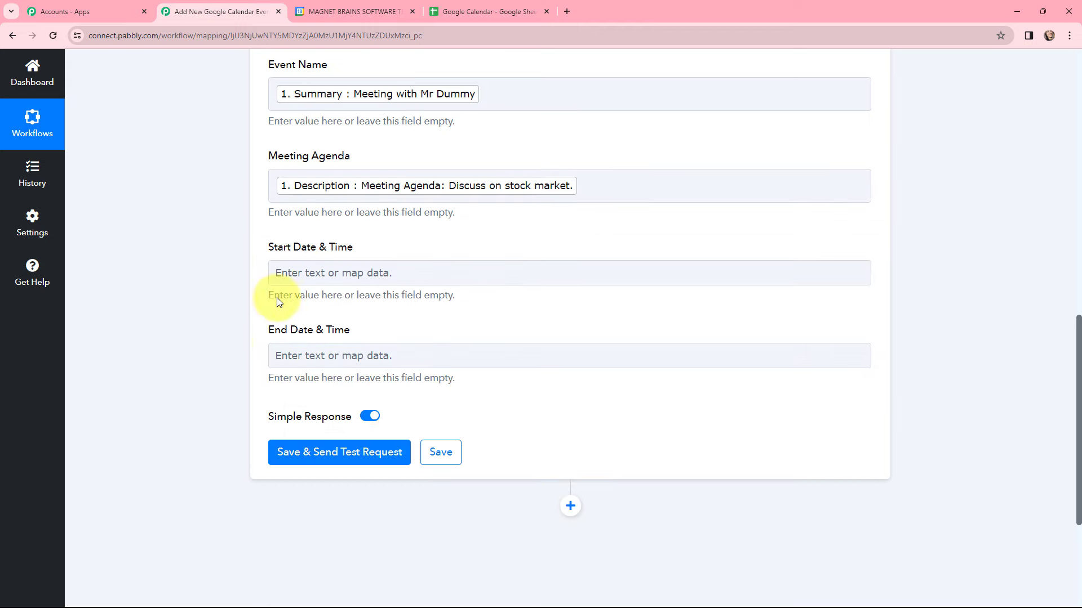
Map Start Date & Time to the trigger's Start DateTime and End Date & Time to its End DateTime.
click(310, 271)
click(361, 388)
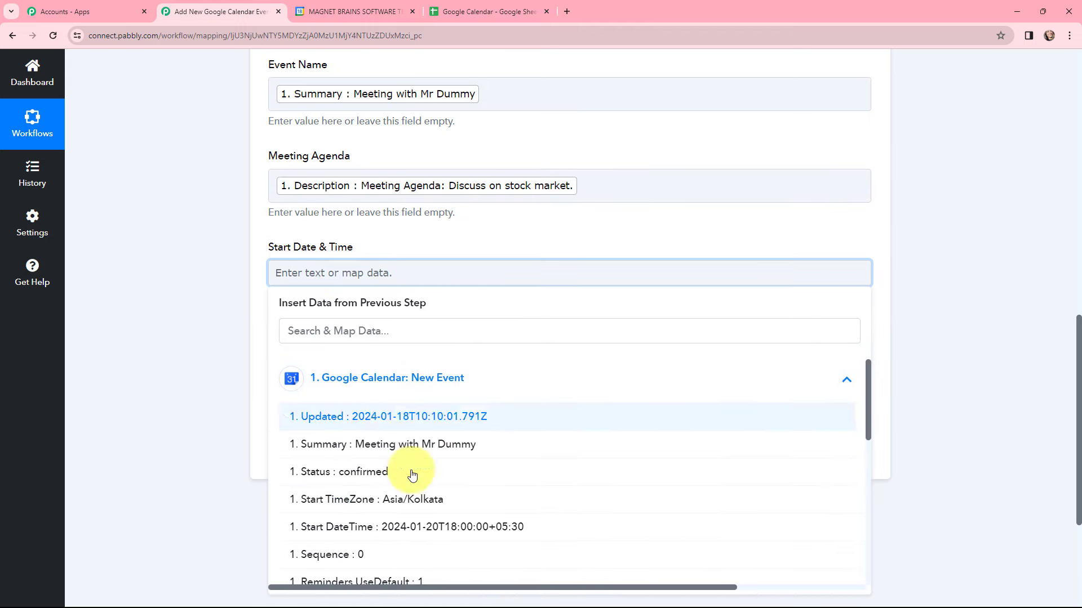
click(431, 527)
click(215, 343)
click(314, 363)
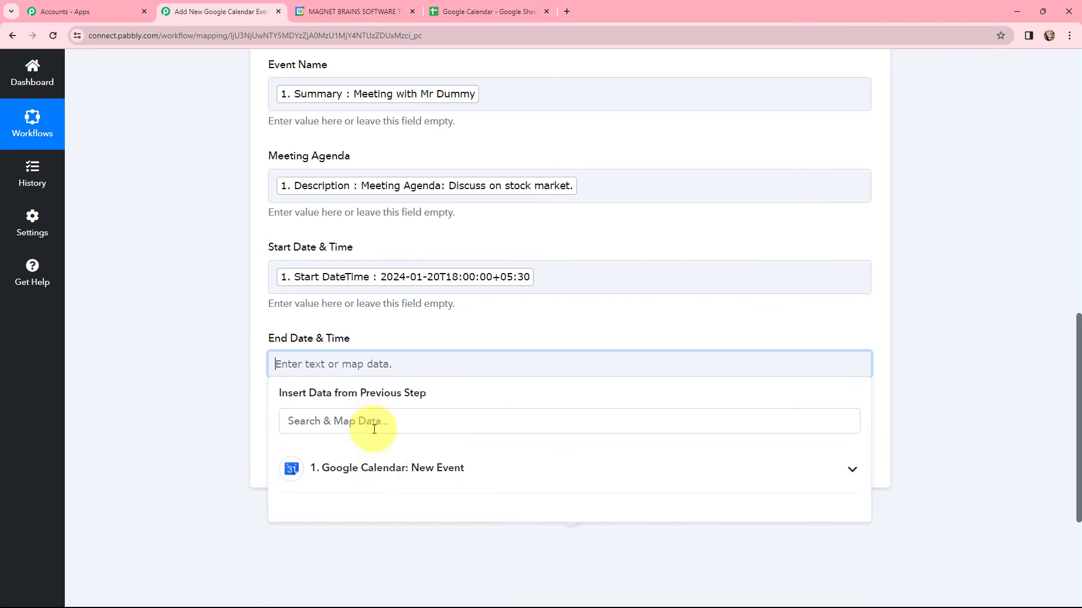
click(386, 468)
scroll(418, 505, down, 5)
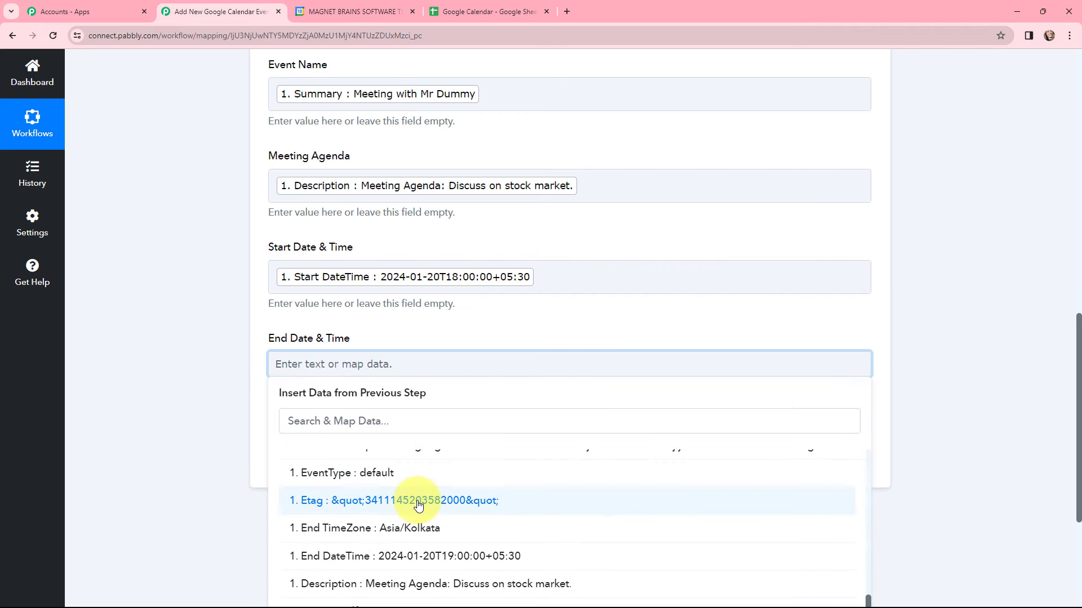
click(395, 556)
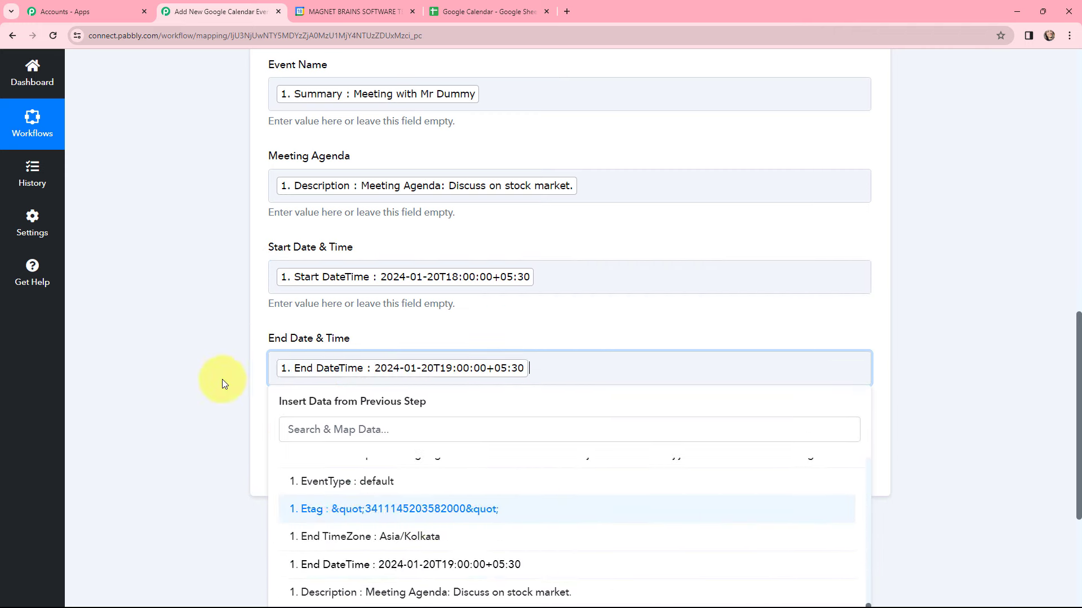
click(191, 330)
Save the Google Sheets action with a test request and review the response received.
scroll(191, 336, up, 1)
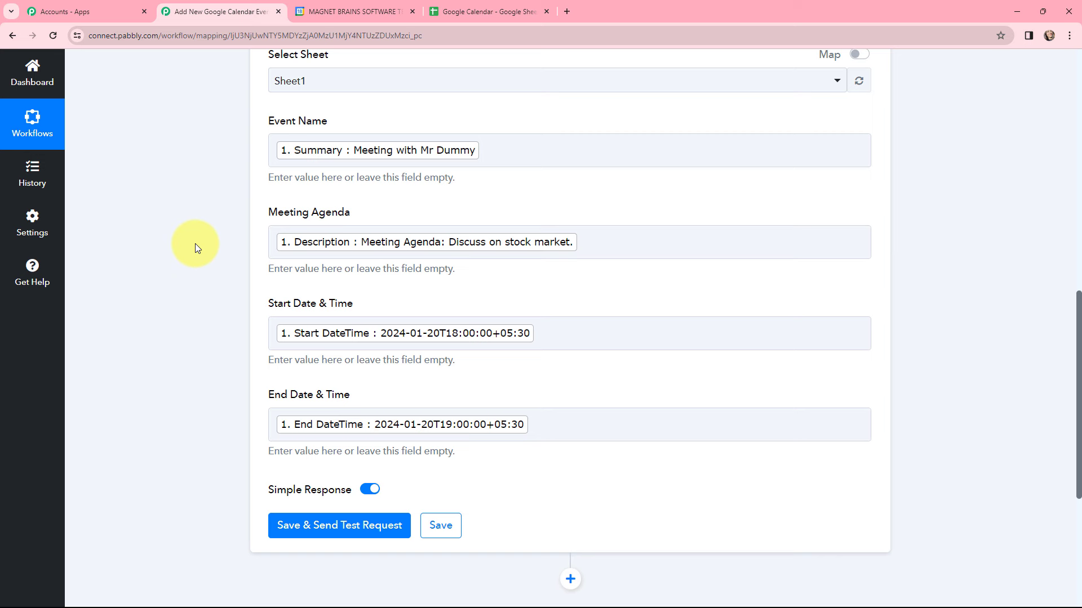
scroll(205, 210, down, 4)
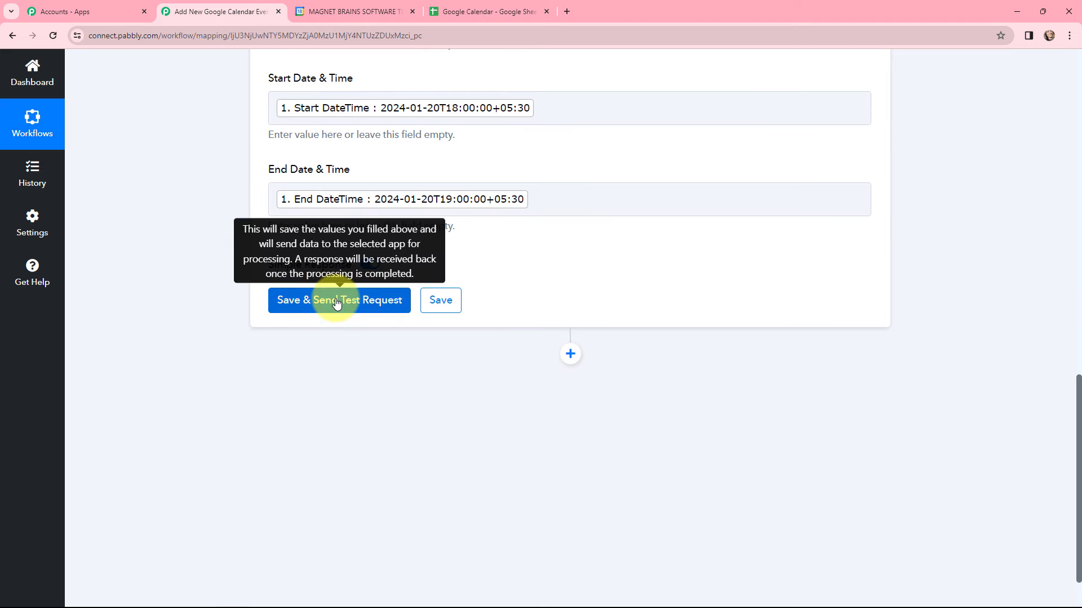
click(336, 301)
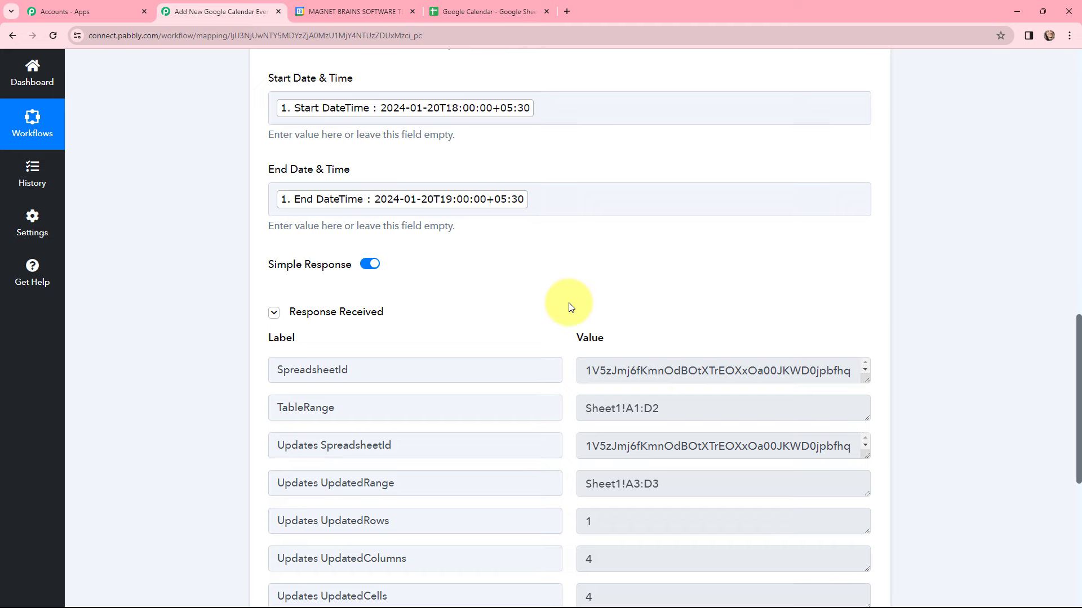
scroll(557, 273, down, 3)
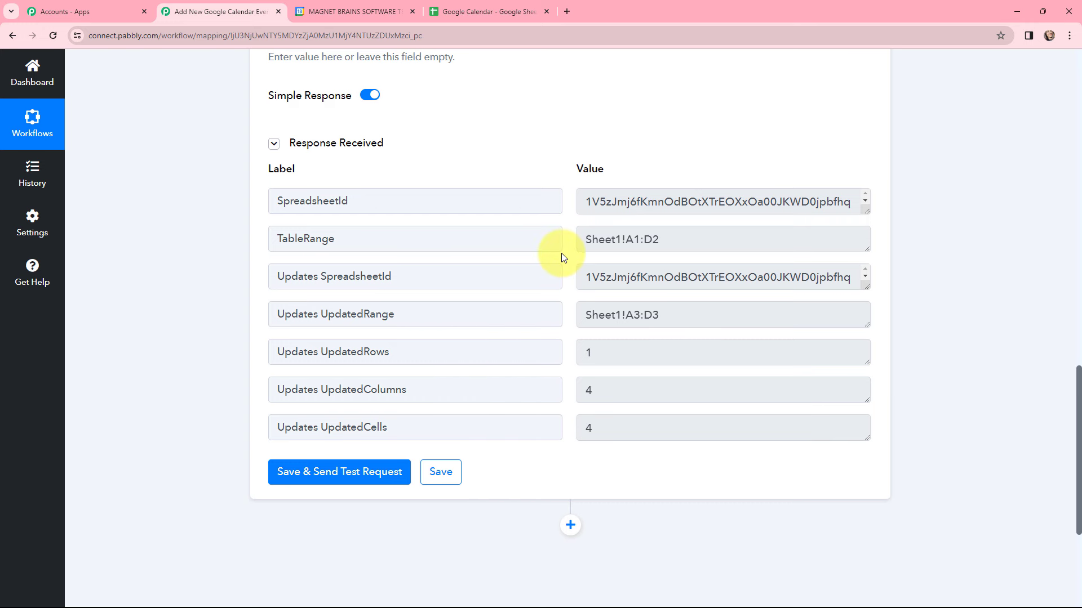
In Google Sheets, check each cell of the newly added event row in row 3, and return to the Pabbly Connect workflow.
click(475, 12)
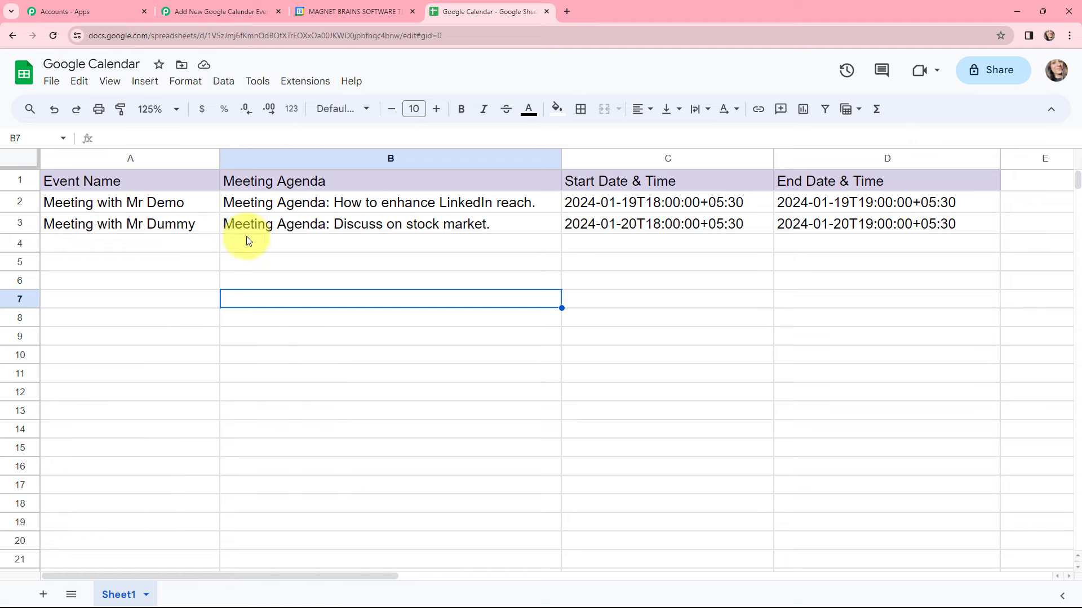
click(165, 225)
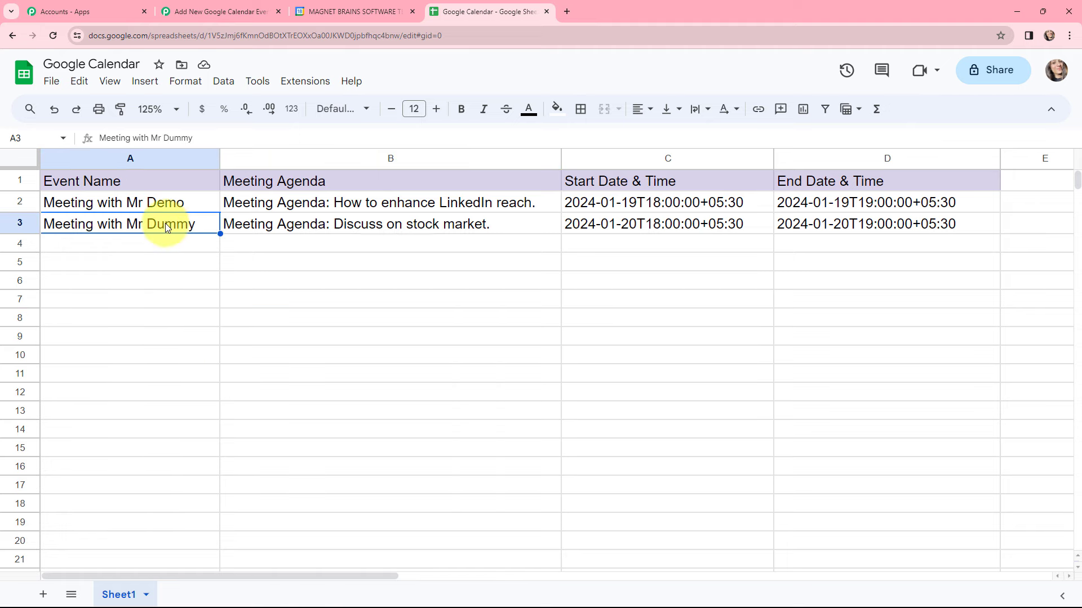
click(338, 230)
click(611, 224)
click(804, 220)
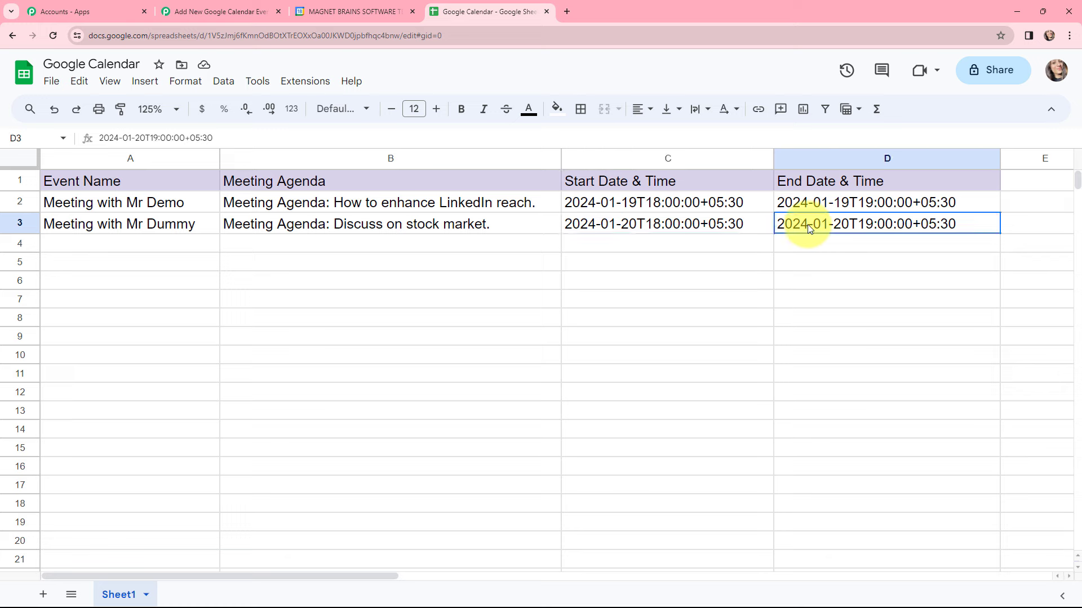
click(445, 314)
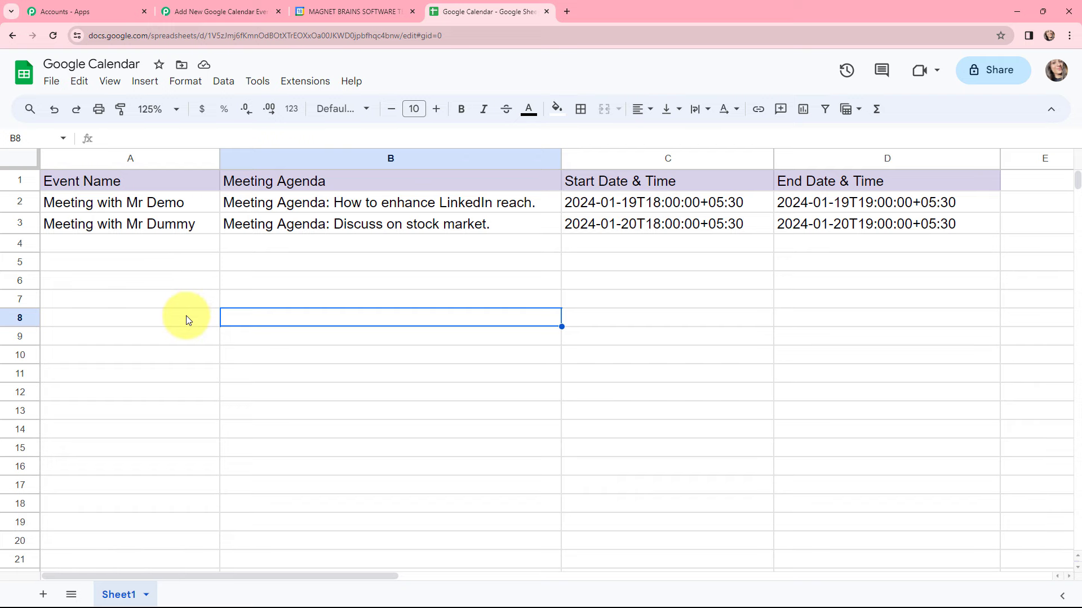
key(ctrl+2)
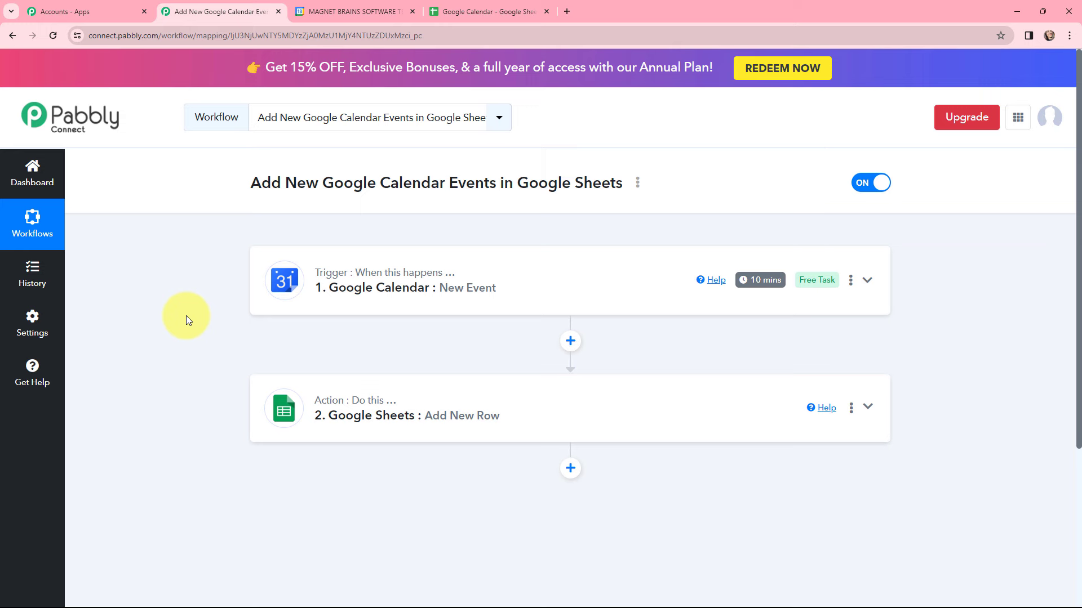